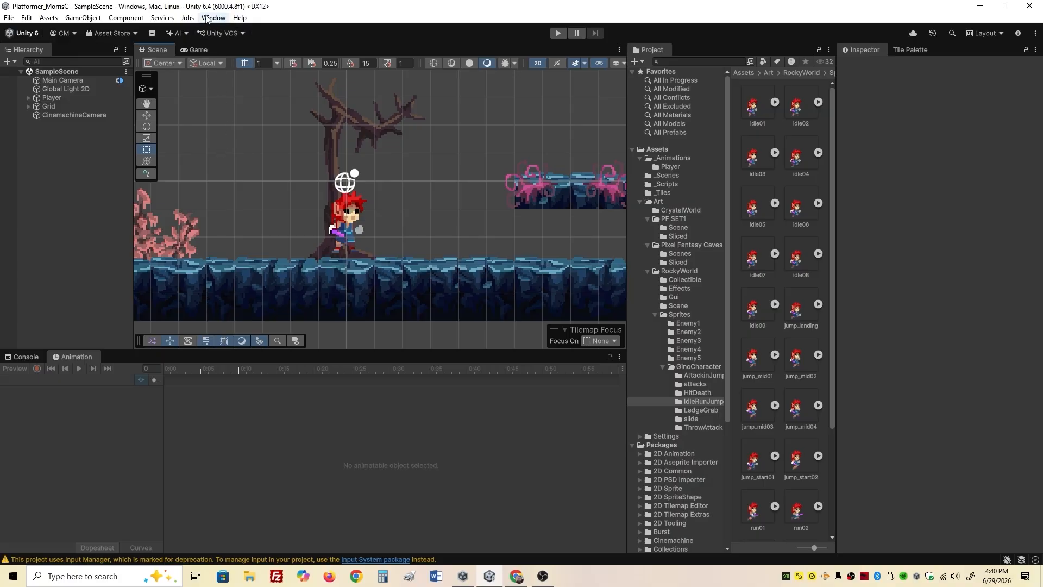
# Open the Animator window and display the Player object's animator controller.
pyautogui.click(207, 18)
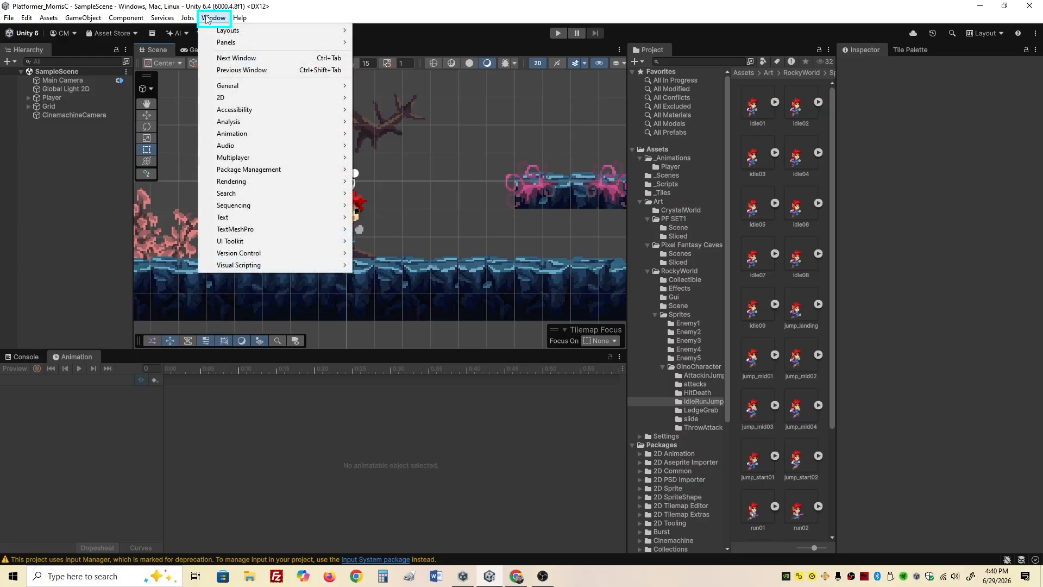
pyautogui.moveTo(265, 140)
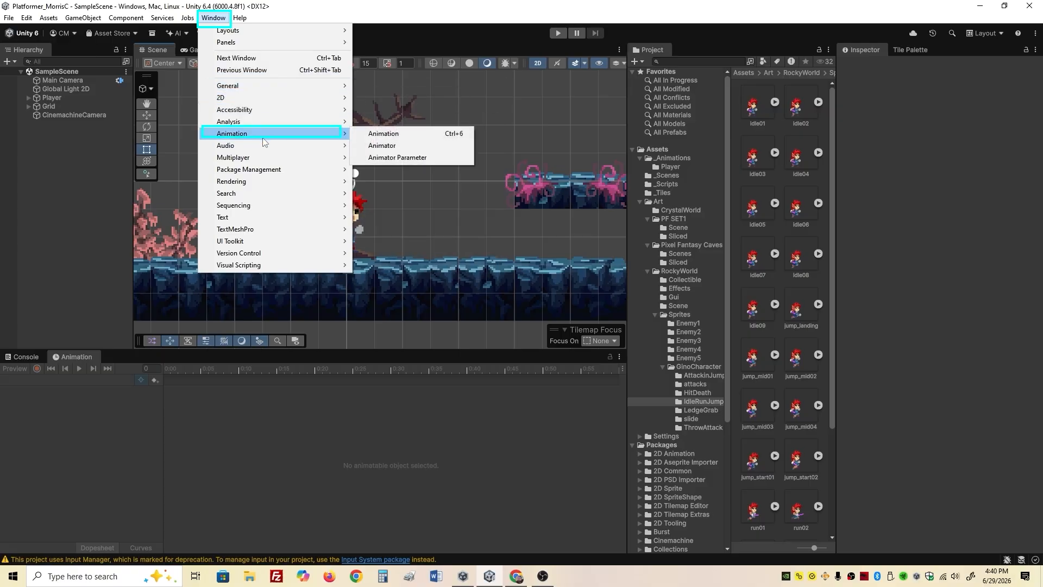
pyautogui.click(409, 147)
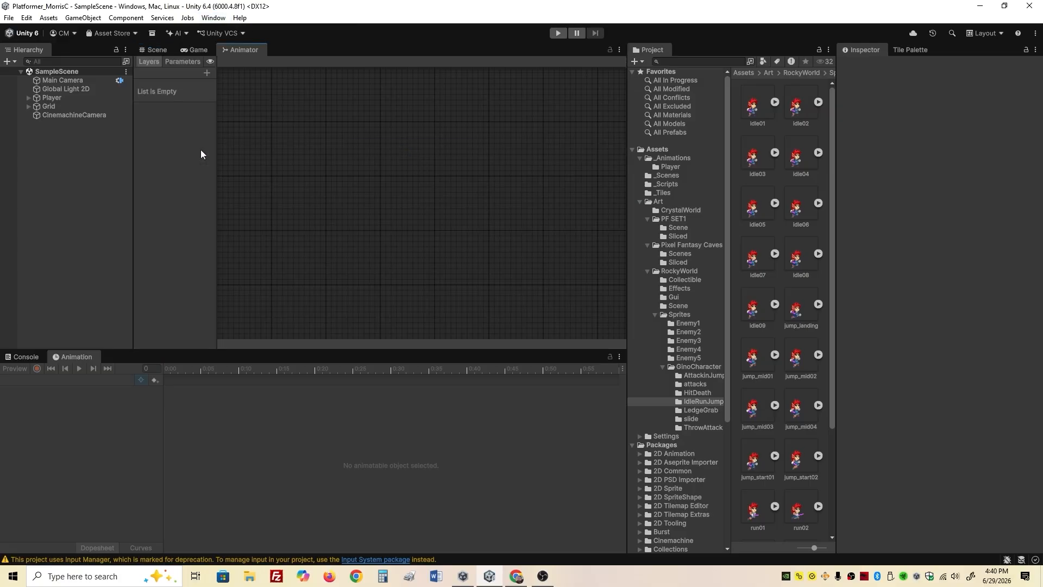
pyautogui.click(73, 99)
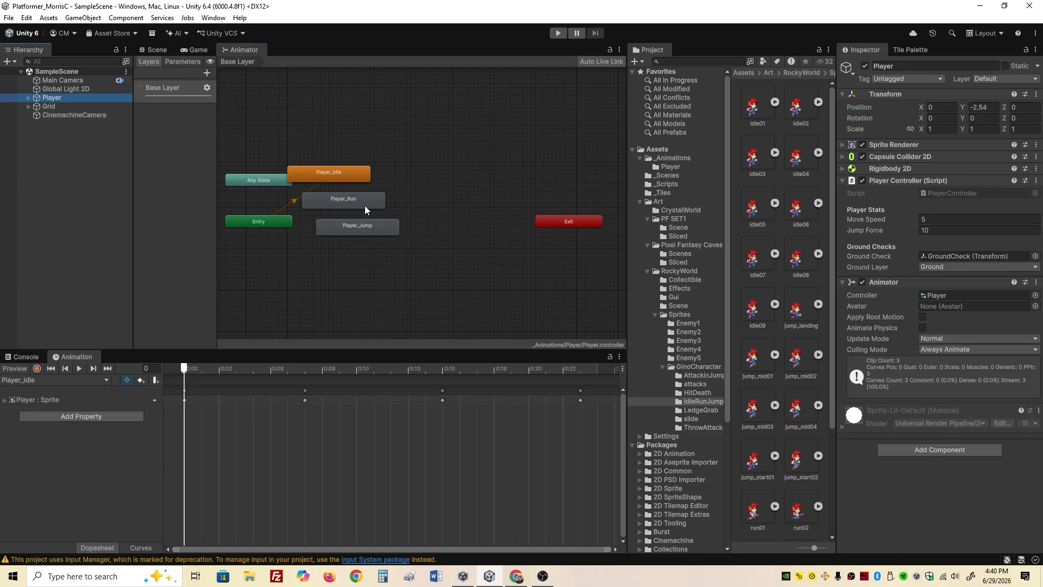
# Spread out the Animator states, with Player_Run below Player_Idle and Player_Jump between them and Exit.
pyautogui.moveTo(345, 174); pyautogui.dragTo(405, 211)
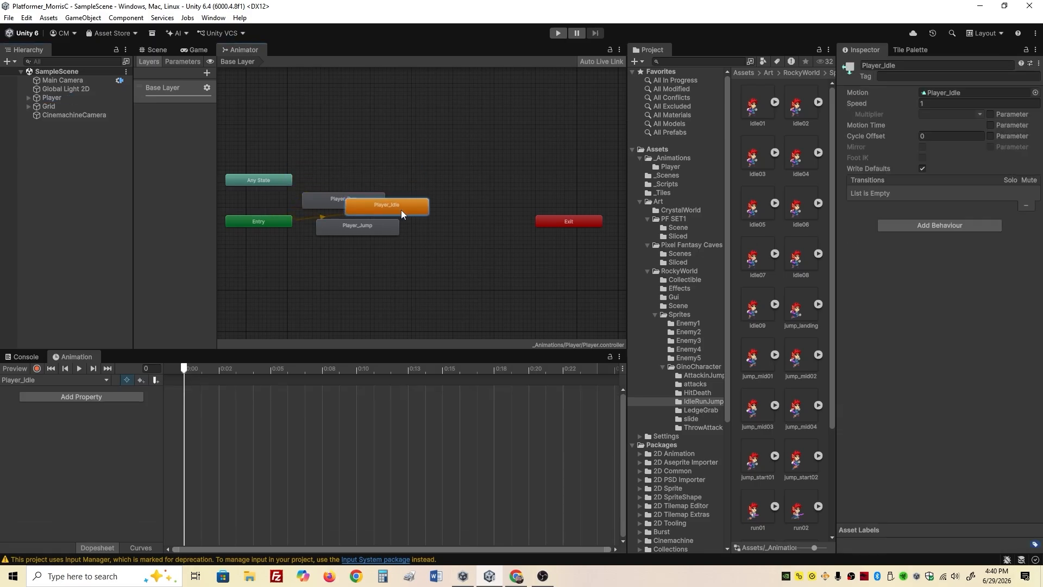
pyautogui.moveTo(327, 200); pyautogui.dragTo(362, 267)
pyautogui.moveTo(357, 217); pyautogui.dragTo(470, 248)
pyautogui.moveTo(396, 267); pyautogui.dragTo(392, 262)
pyautogui.moveTo(456, 249); pyautogui.dragTo(460, 233)
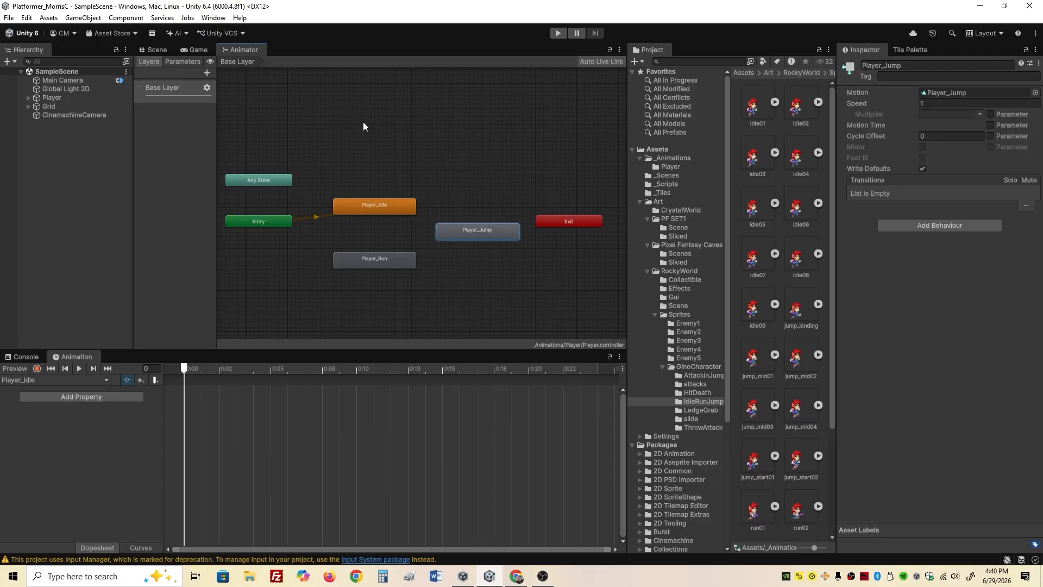
# Add a Float parameter named Speed to the Player's animator controller.
pyautogui.click(170, 61)
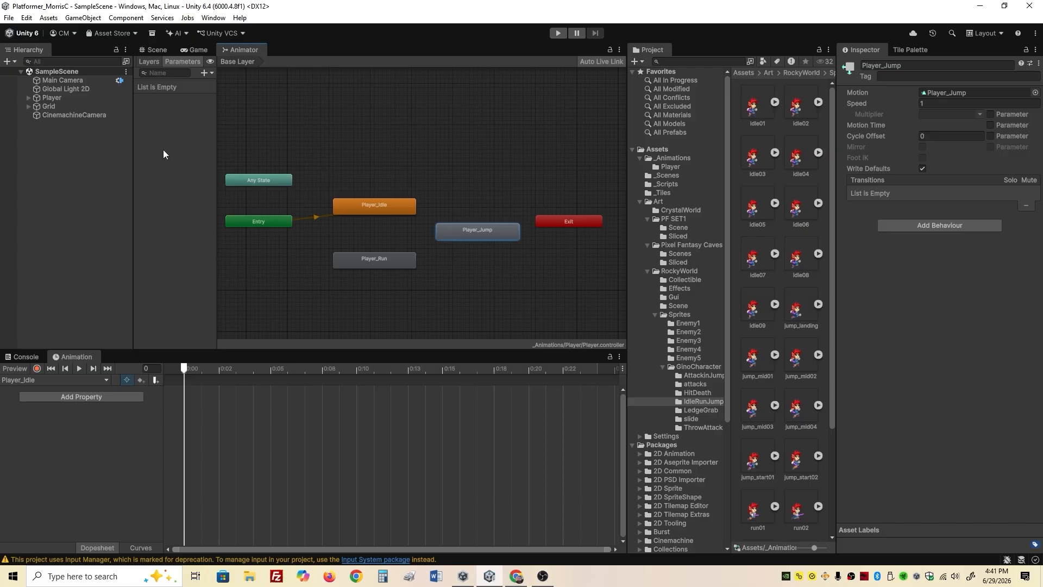
pyautogui.click(205, 74)
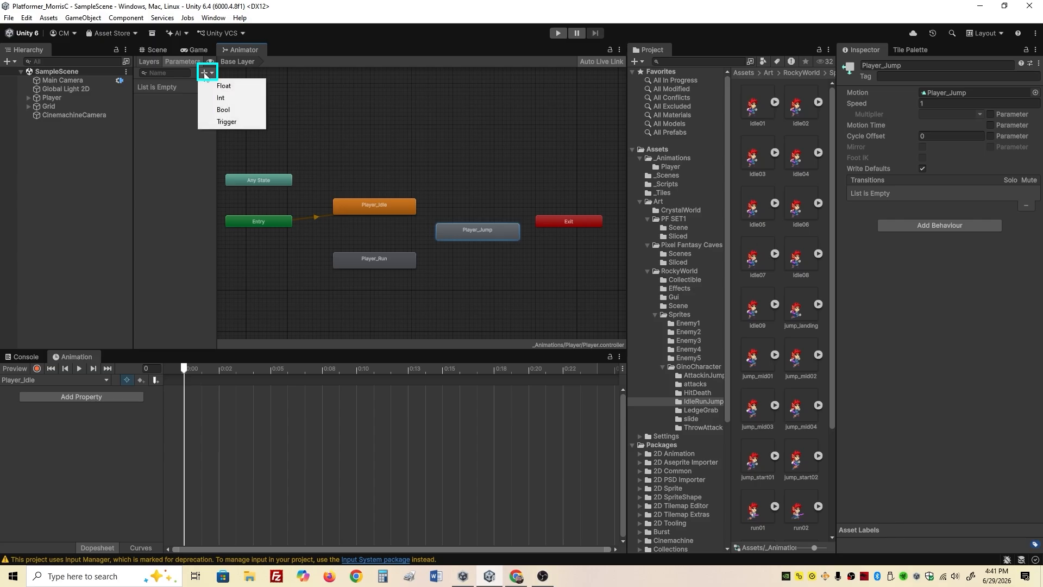
pyautogui.click(242, 87)
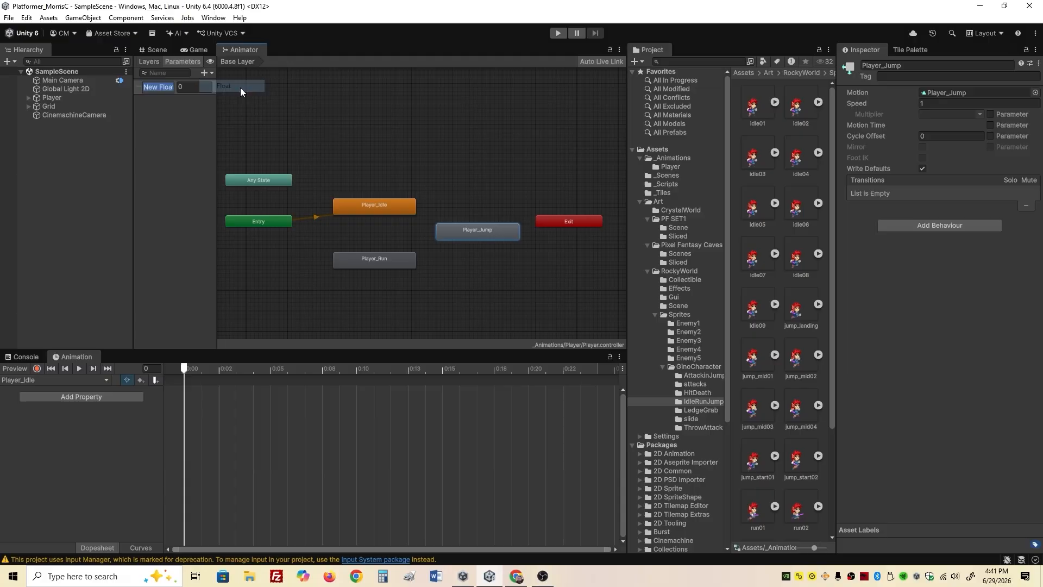
pyautogui.write('S')
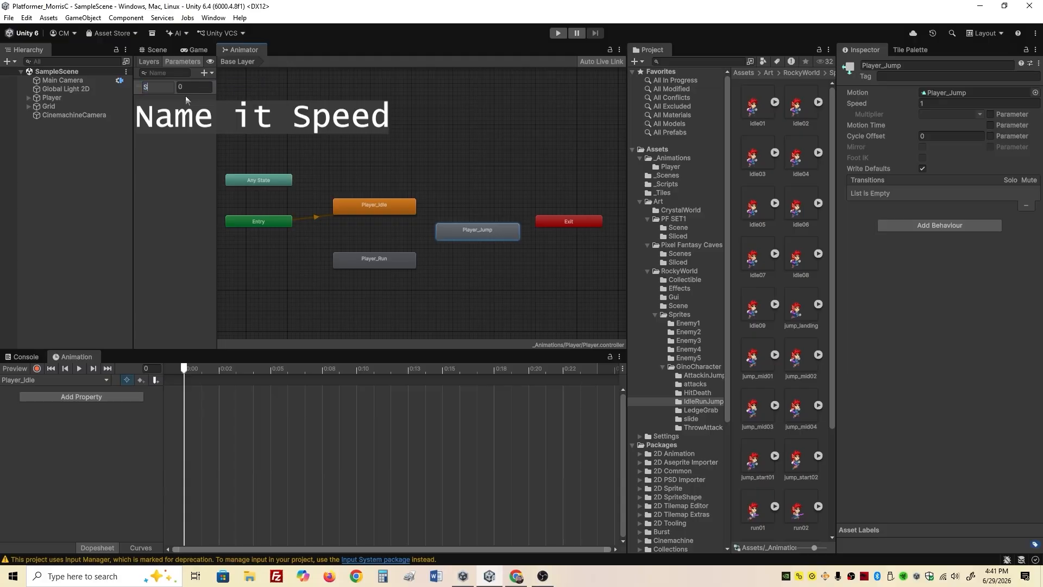
pyautogui.write('peed')
pyautogui.press('Return')
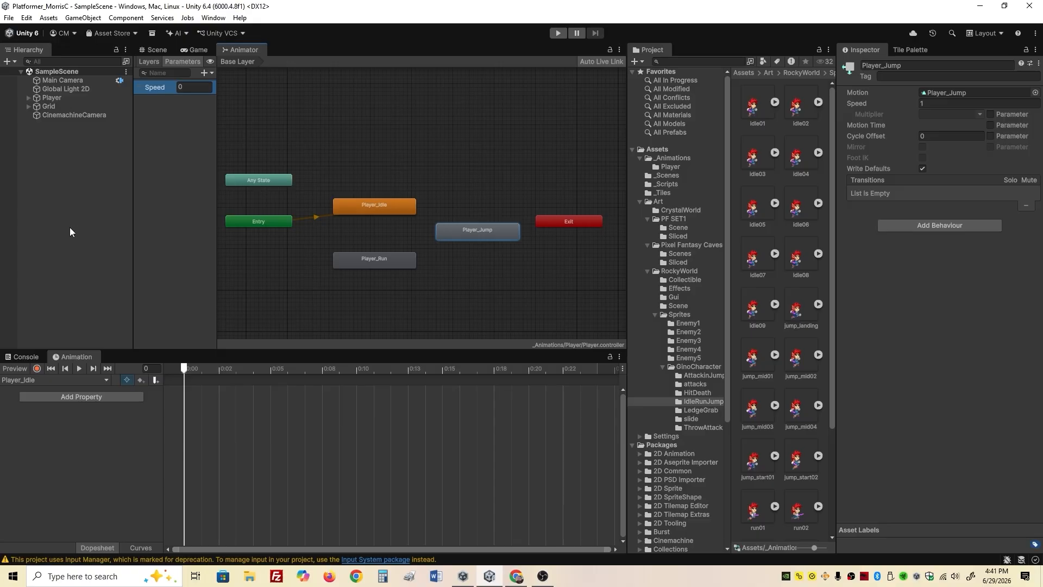
# Add a Bool parameter named isGrounded to the Player's animator controller.
pyautogui.click(213, 74)
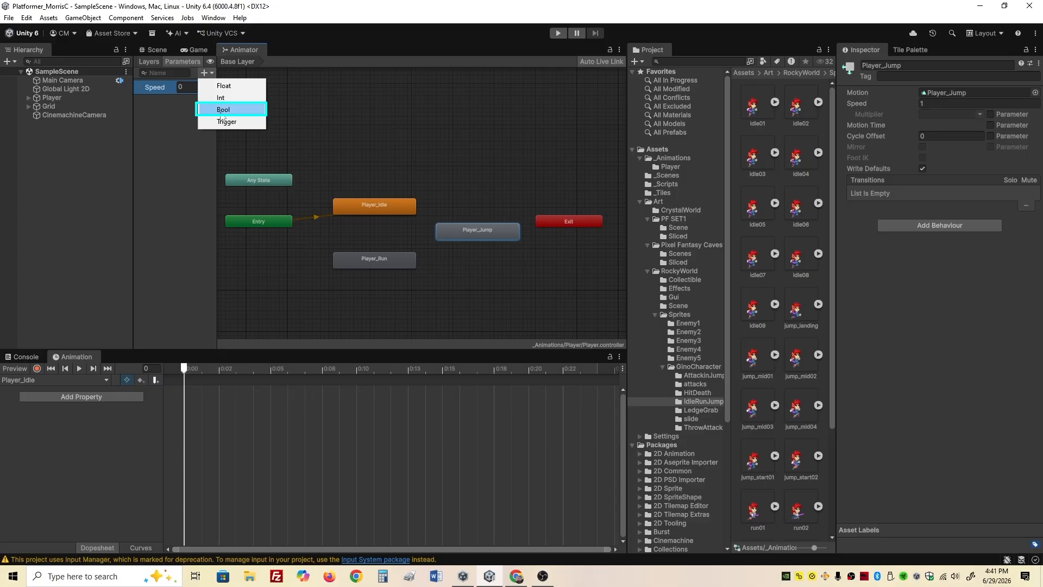
pyautogui.click(223, 109)
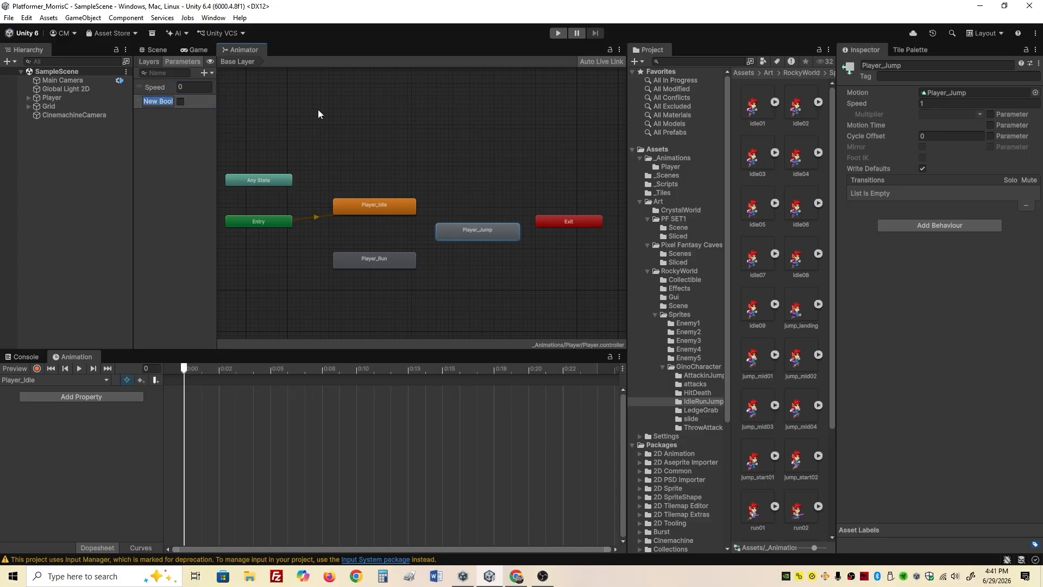
pyautogui.write('isGround')
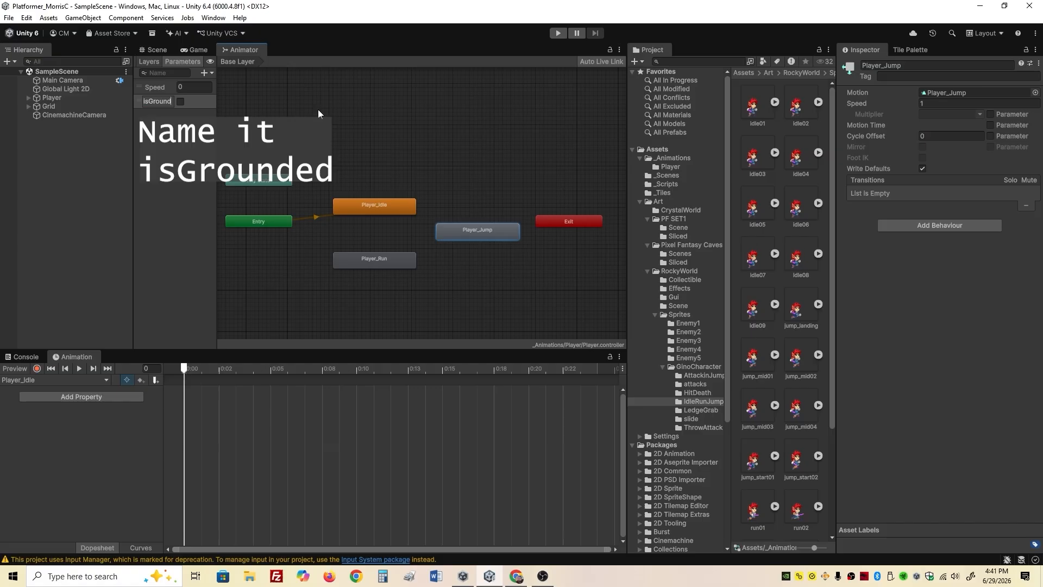
pyautogui.write('ed')
pyautogui.press('Return')
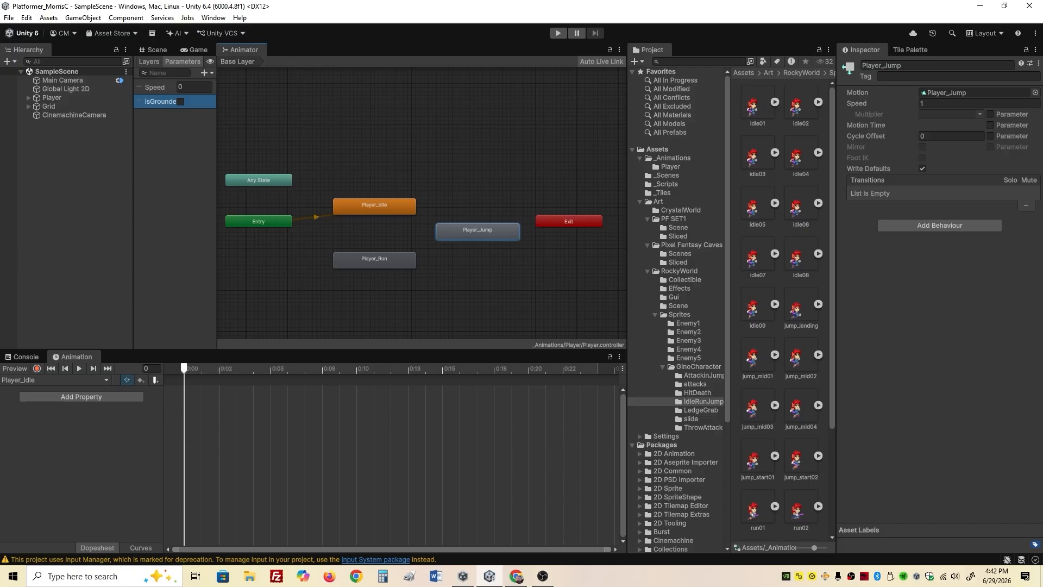
pyautogui.hotkey('alt', 'Tab')
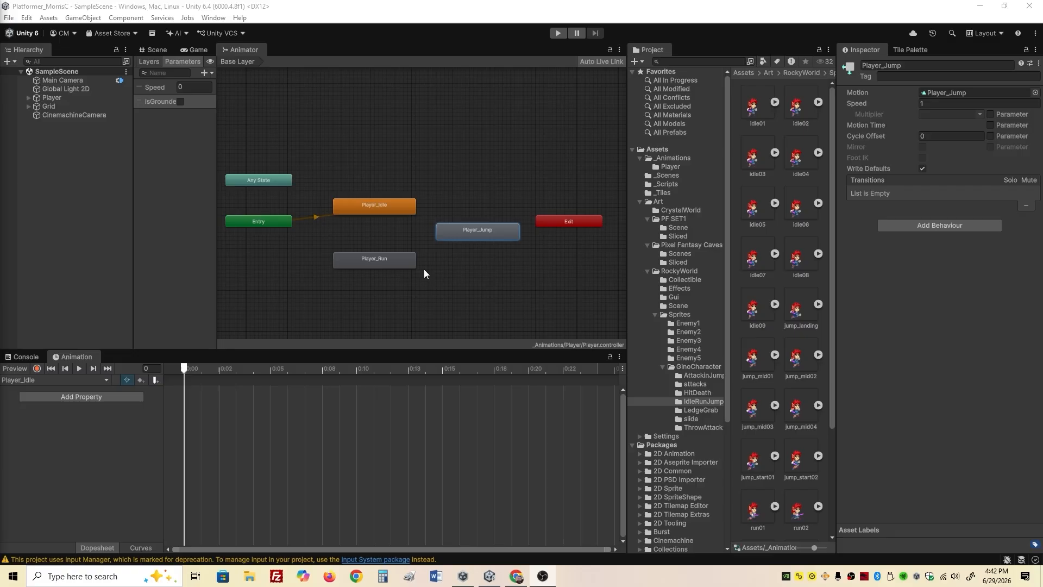
# Create a transition from Player_Idle to Player_Run and show its settings.
pyautogui.rightClick(371, 205)
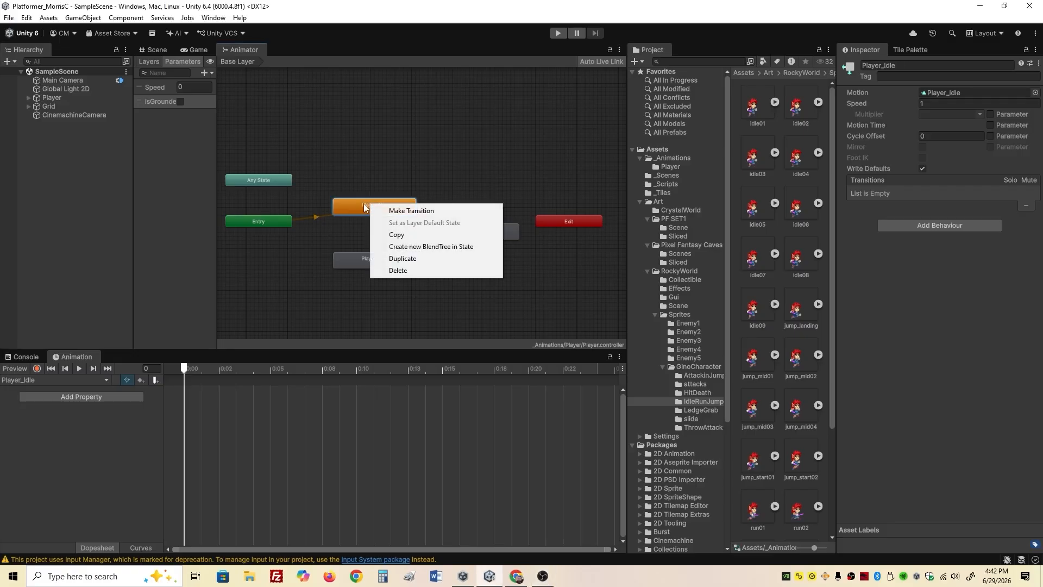
pyautogui.click(432, 211)
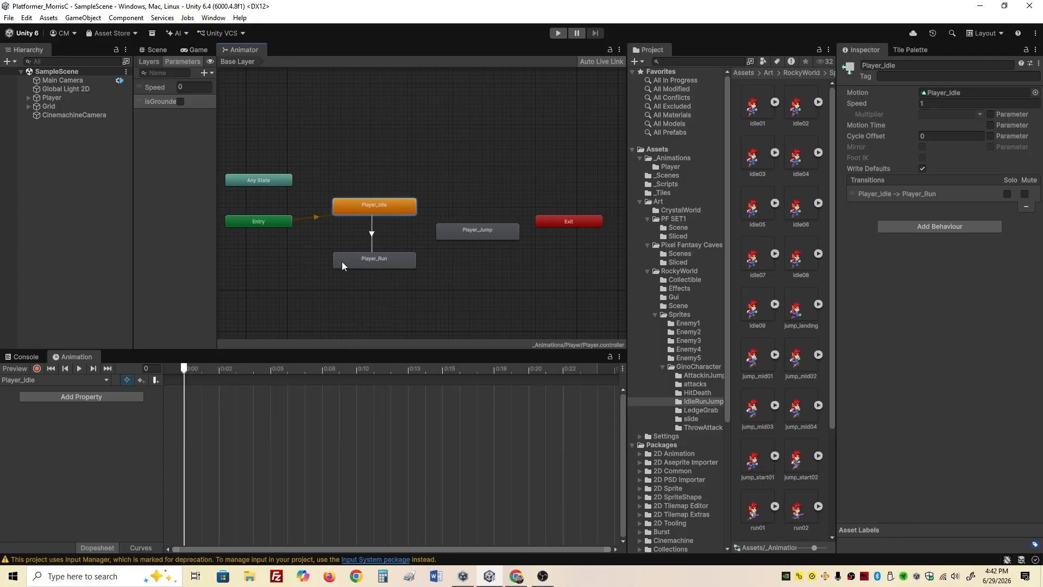
pyautogui.click(374, 233)
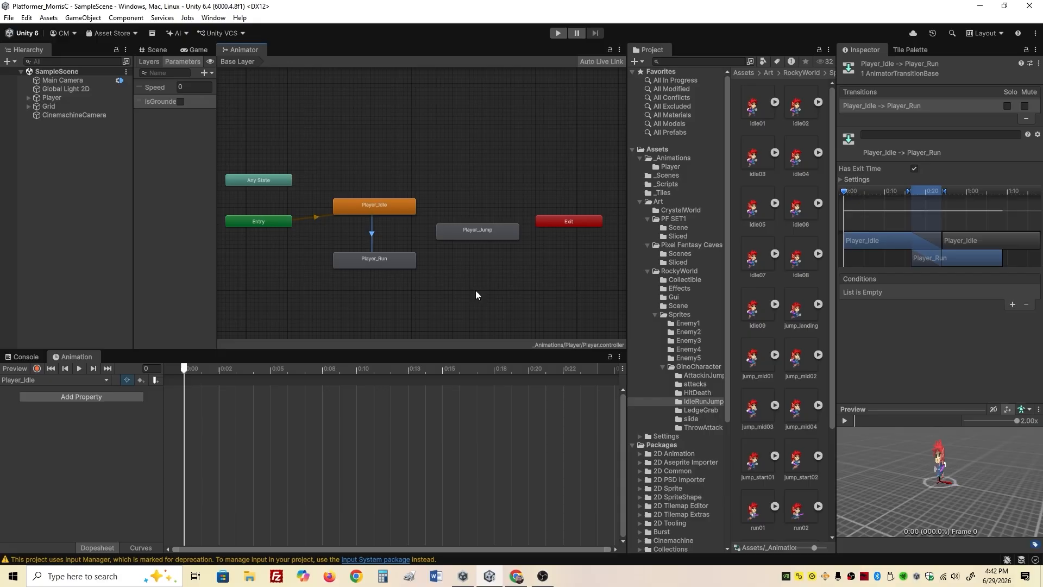
pyautogui.rightClick(397, 263)
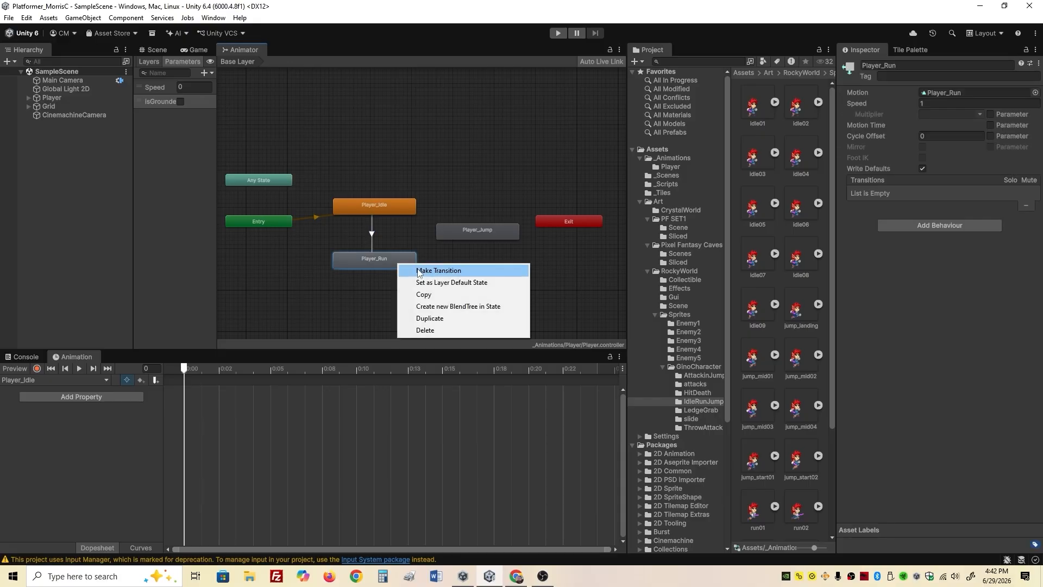
pyautogui.click(418, 271)
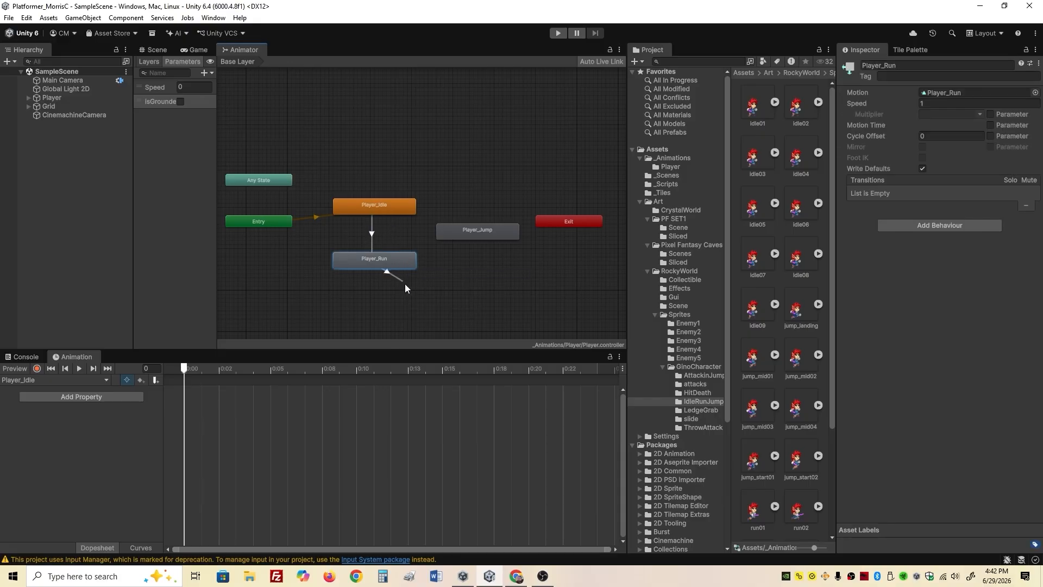
pyautogui.rightClick(407, 293)
pyautogui.click(389, 288)
# Create a transition from Player_Run back to Player_Idle.
pyautogui.rightClick(385, 260)
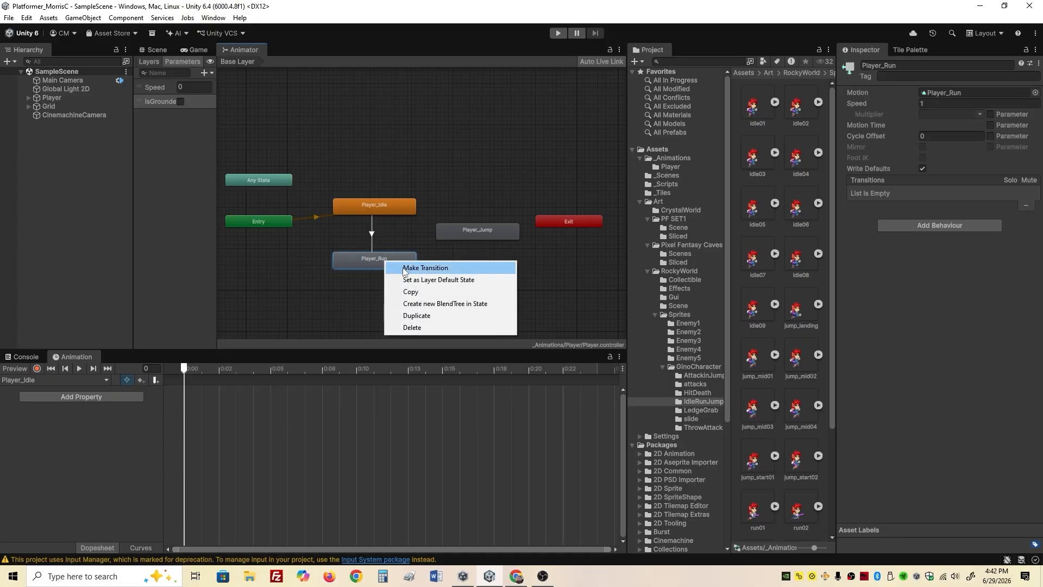
pyautogui.click(403, 269)
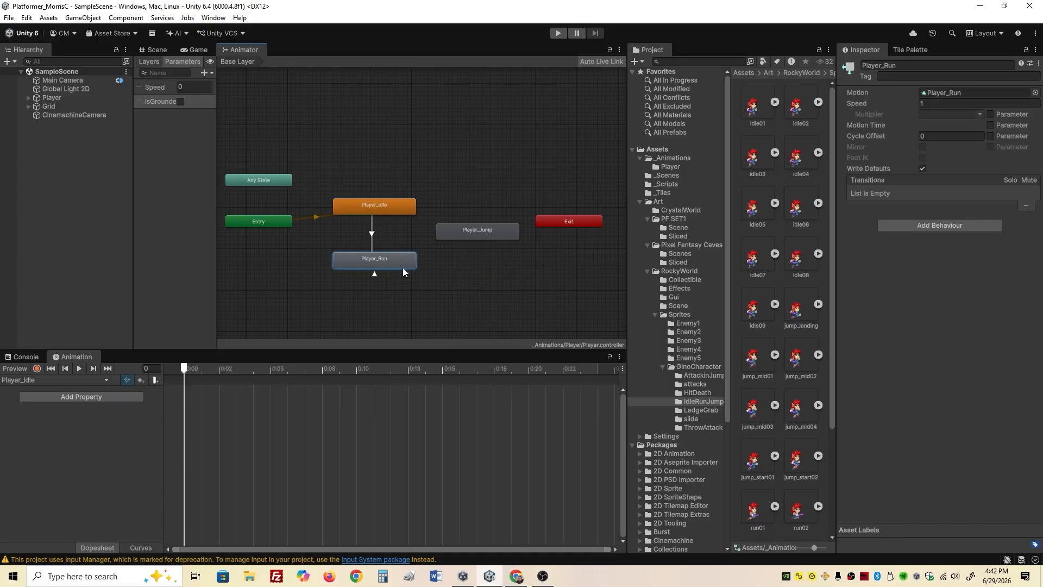
pyautogui.click(397, 209)
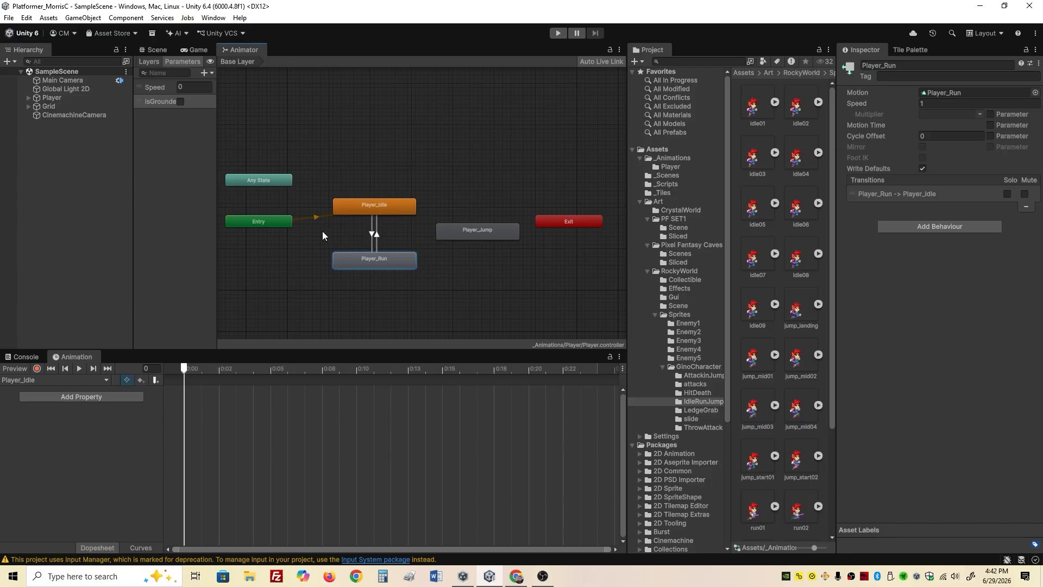
# Turn off Has Exit Time and set the transition duration to 0 for the Player_Run to Player_Idle transition.
pyautogui.click(376, 236)
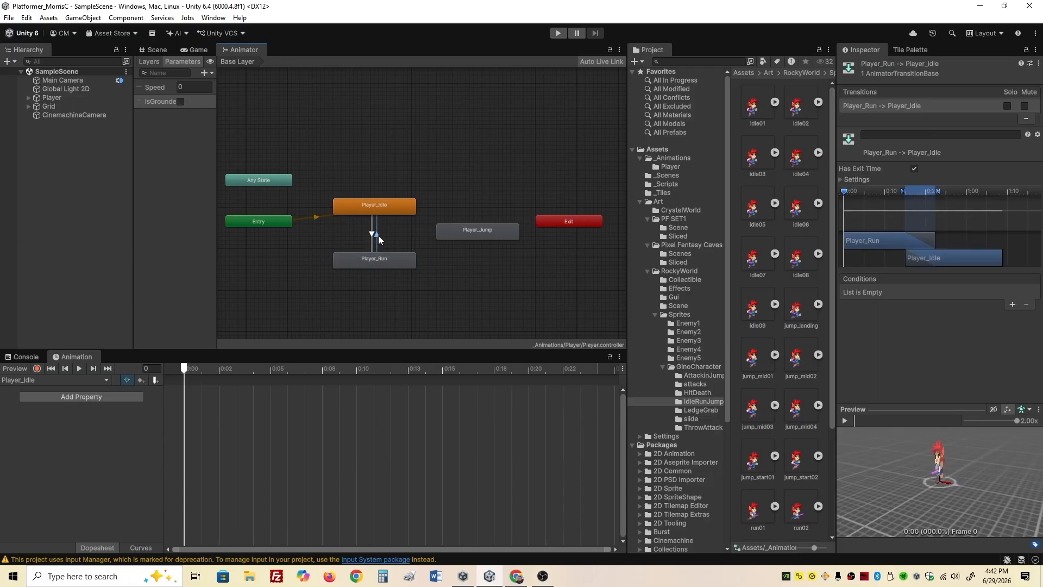
pyautogui.click(877, 170)
pyautogui.click(914, 169)
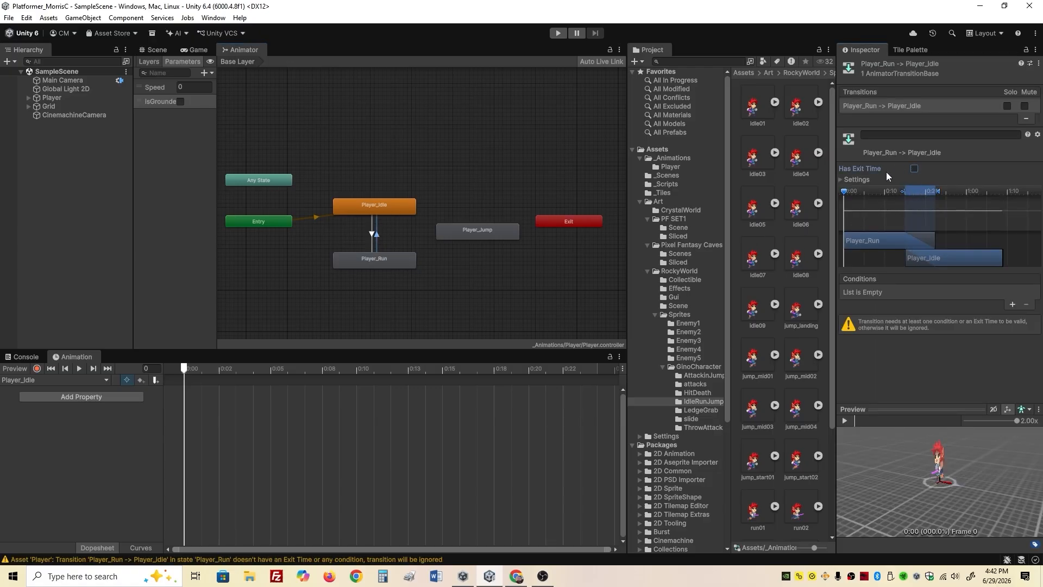
pyautogui.click(854, 180)
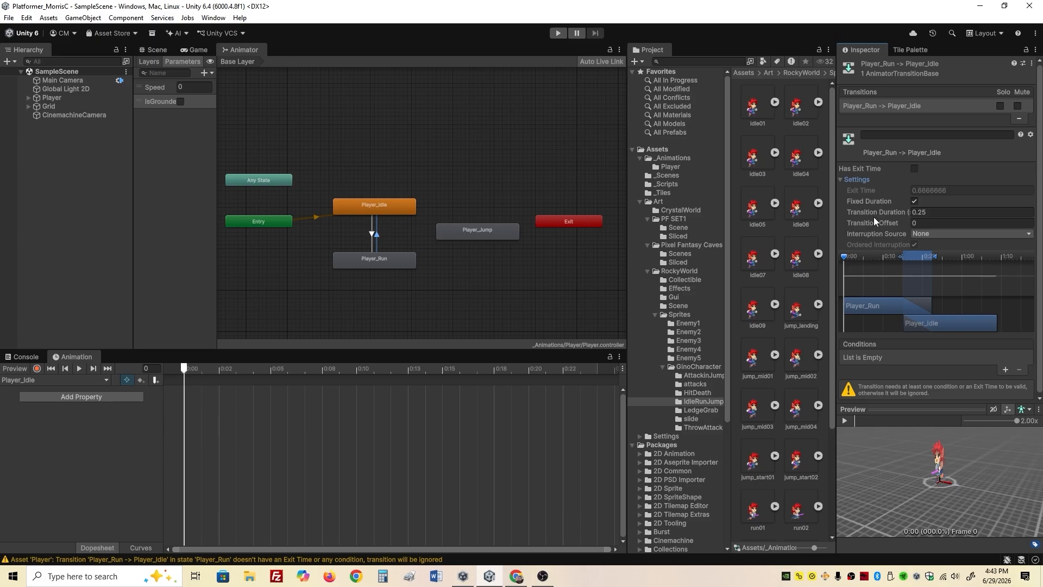
pyautogui.click(920, 212)
pyautogui.write('0')
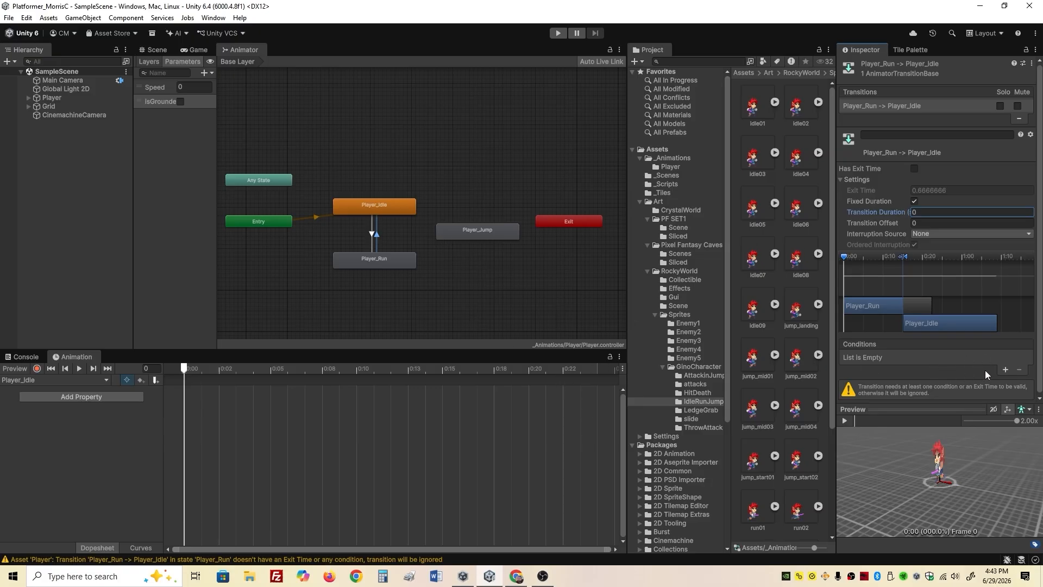
# Add the condition Speed Less 0.1 to the Player_Run to Player_Idle transition.
pyautogui.click(1006, 370)
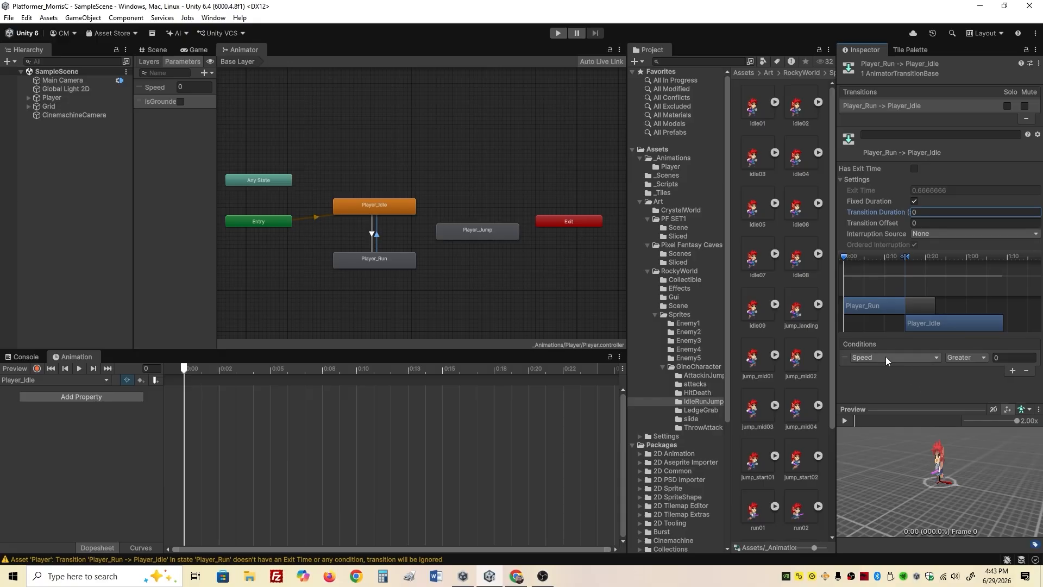
pyautogui.click(964, 357)
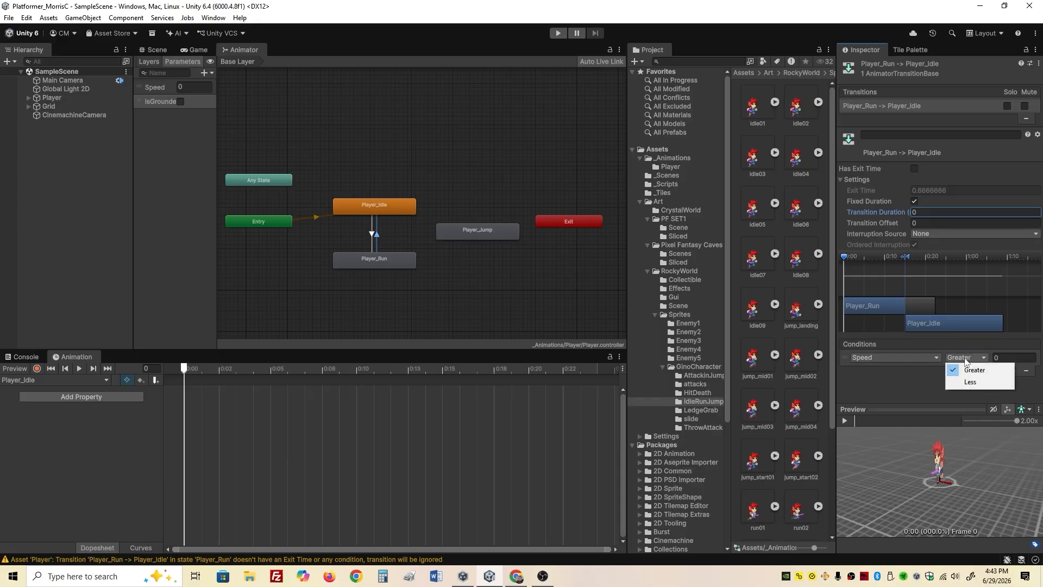
pyautogui.click(970, 378)
pyautogui.click(1004, 361)
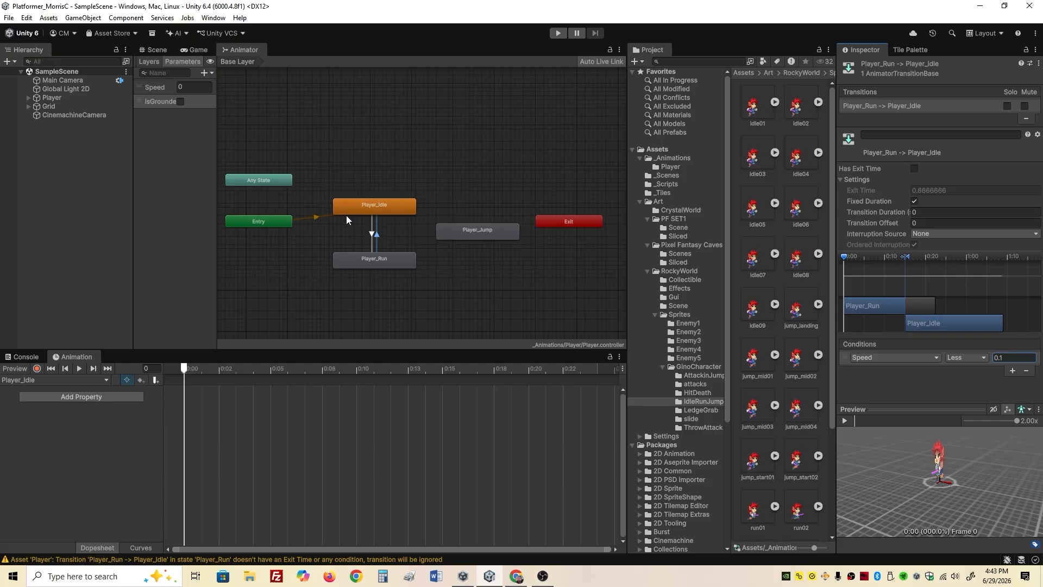
# Turn off Has Exit Time and set the transition duration to 0 for the Player_Idle to Player_Run transition.
pyautogui.click(371, 235)
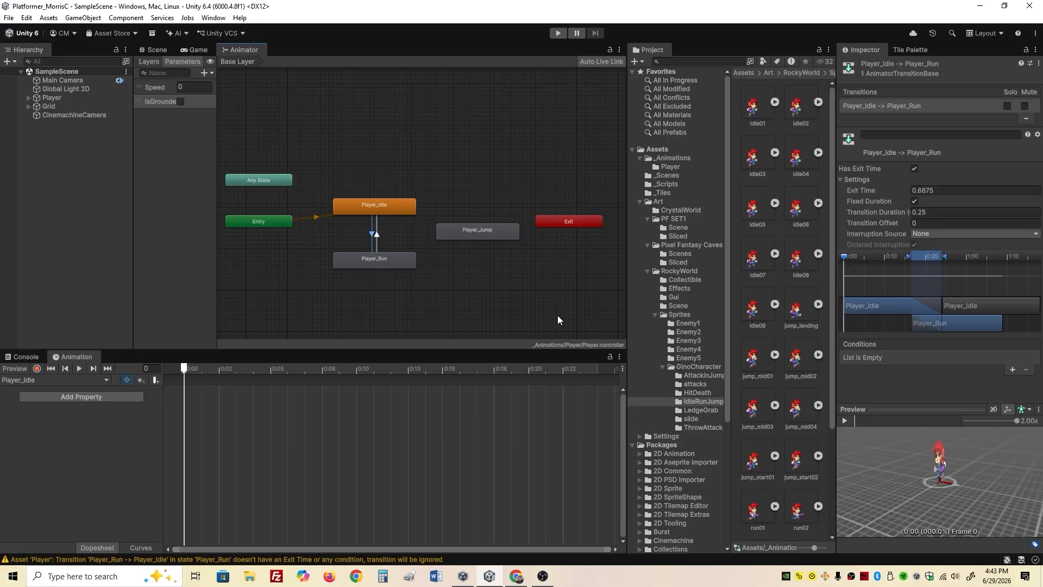
pyautogui.click(915, 169)
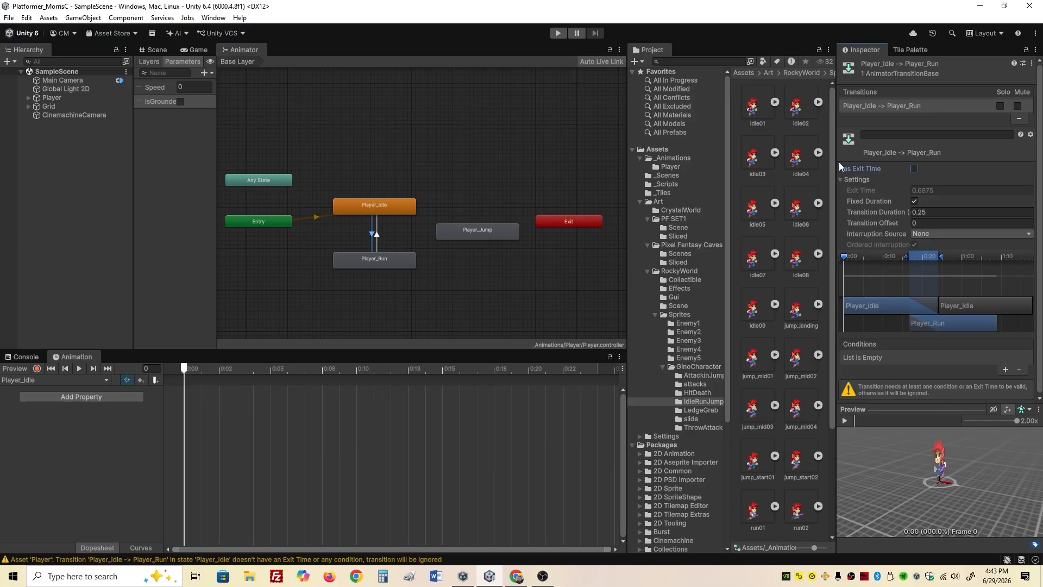
pyautogui.click(924, 212)
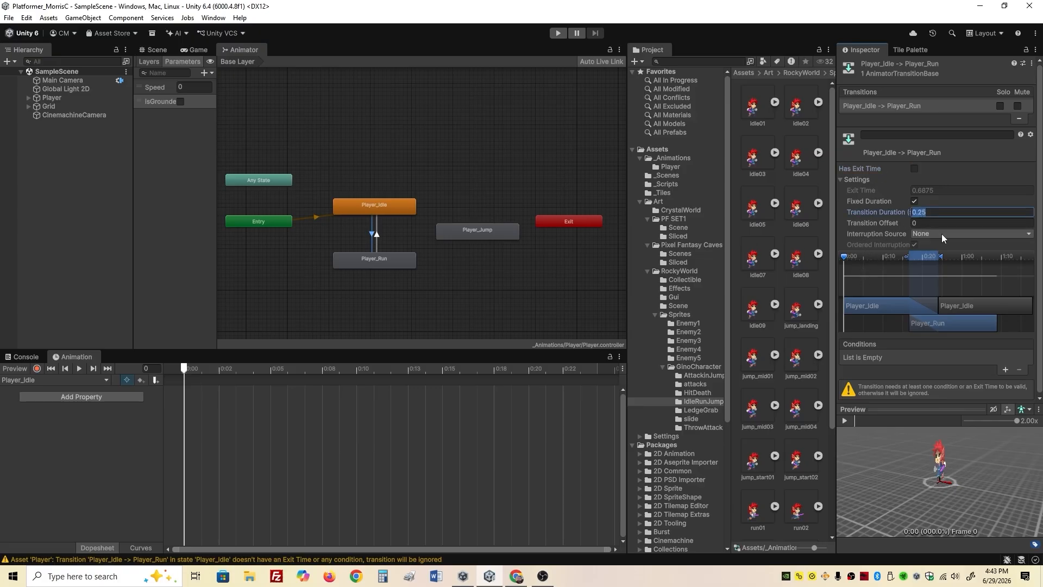
pyautogui.write('0')
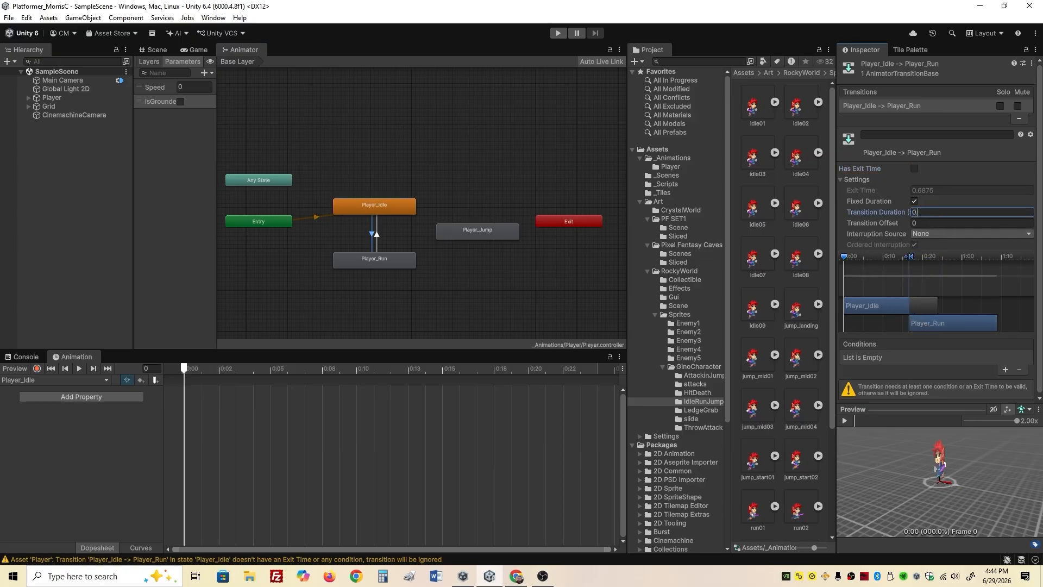
# Set the Player_Idle to Player_Run transition duration to 0.1 and add the condition Speed Greater 0.1.
pyautogui.write('.1')
pyautogui.press('Return')
pyautogui.click(1006, 369)
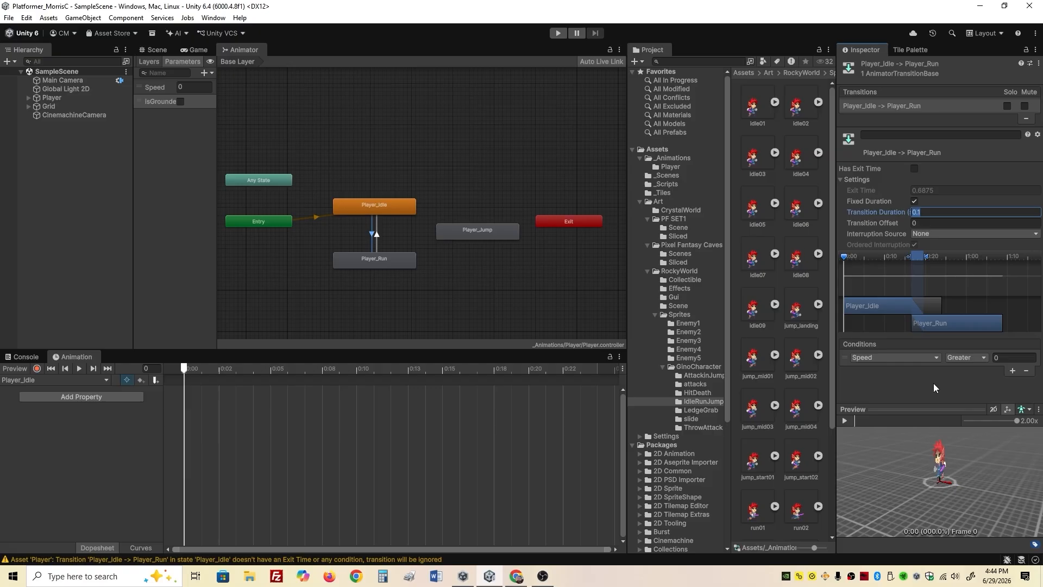
pyautogui.click(1006, 358)
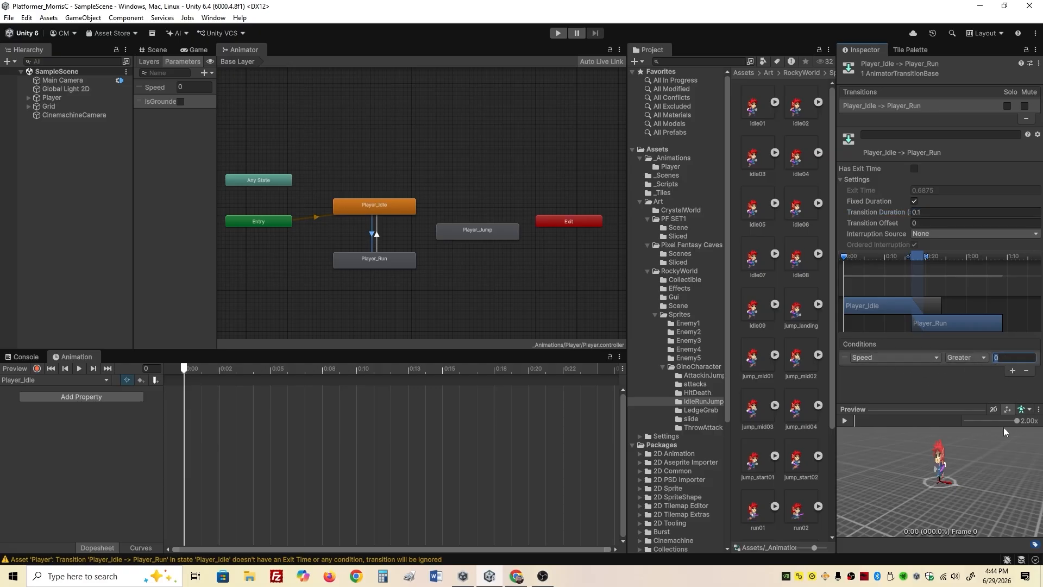
pyautogui.write('0.1')
pyautogui.click(523, 305)
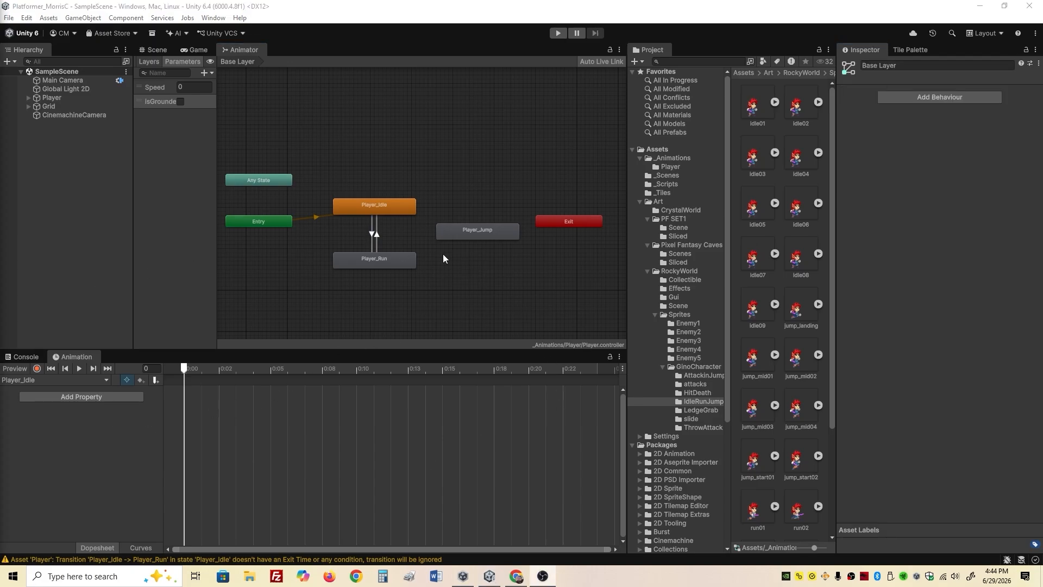
pyautogui.click(372, 237)
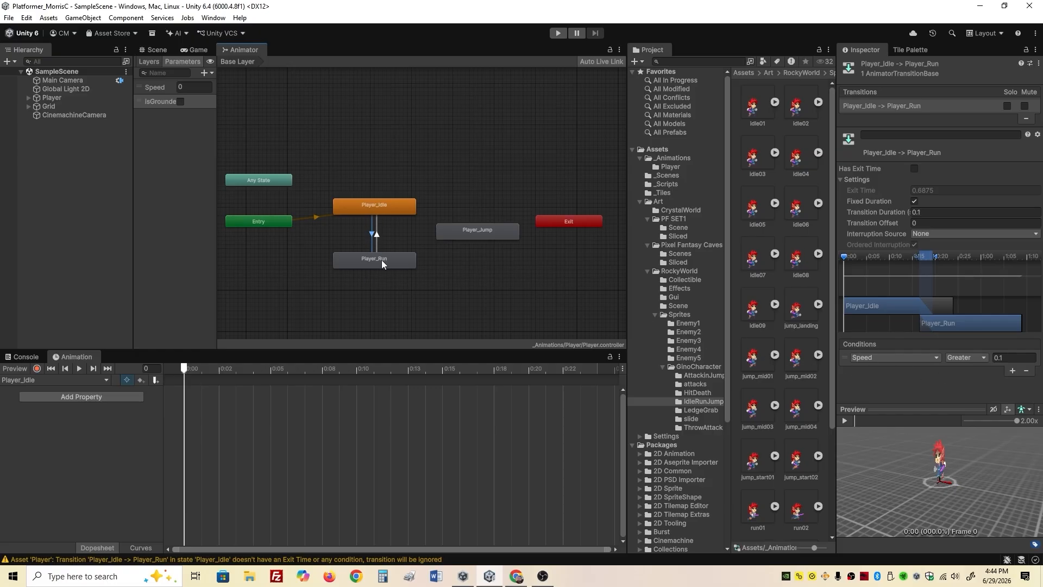
pyautogui.click(378, 238)
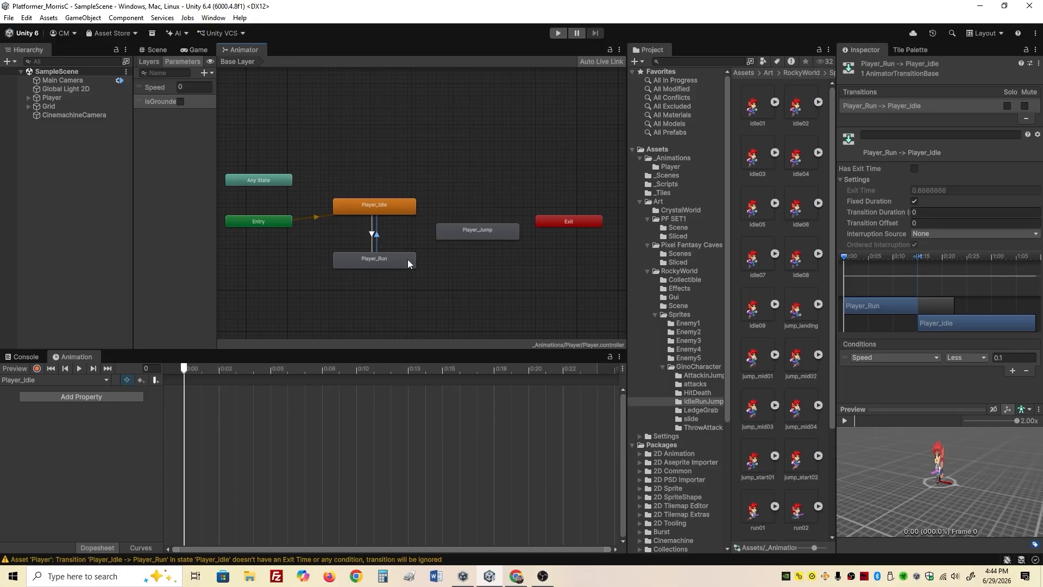
# Place Player_Jump above Player_Idle and create a transition from Any State to Player_Jump.
pyautogui.moveTo(464, 233); pyautogui.dragTo(360, 155)
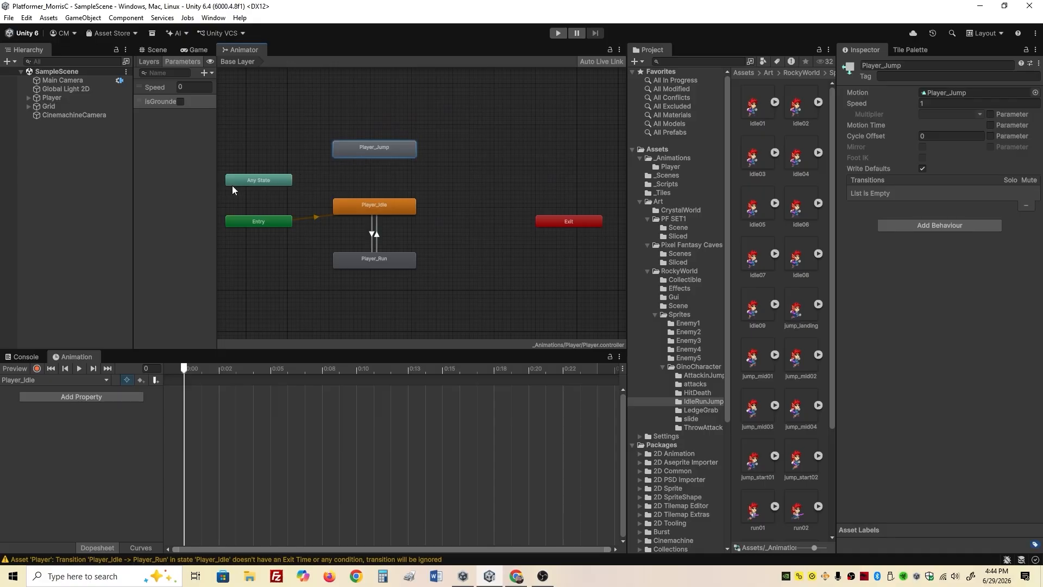
pyautogui.rightClick(253, 181)
pyautogui.click(270, 188)
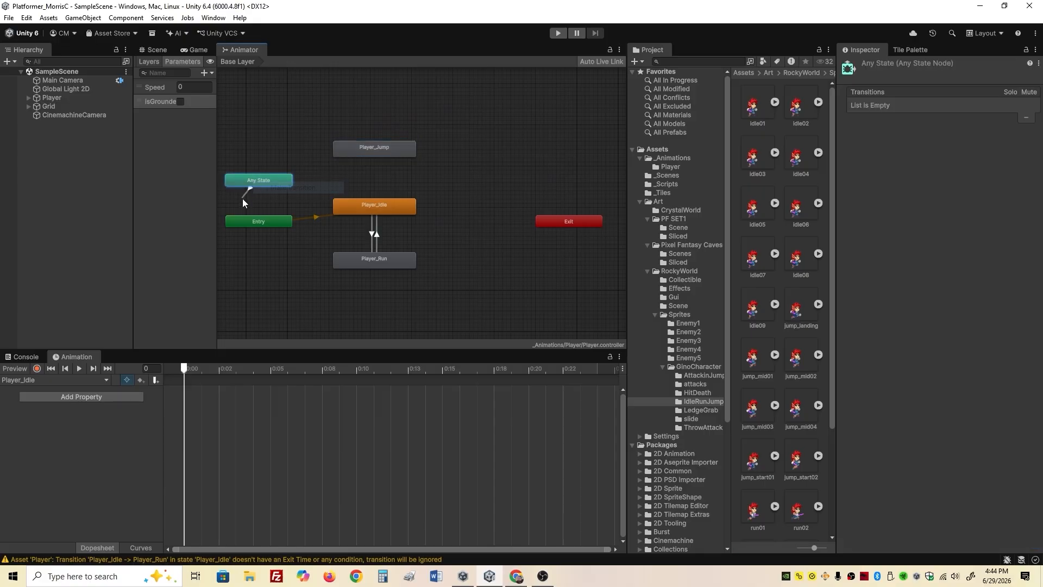
pyautogui.click(337, 153)
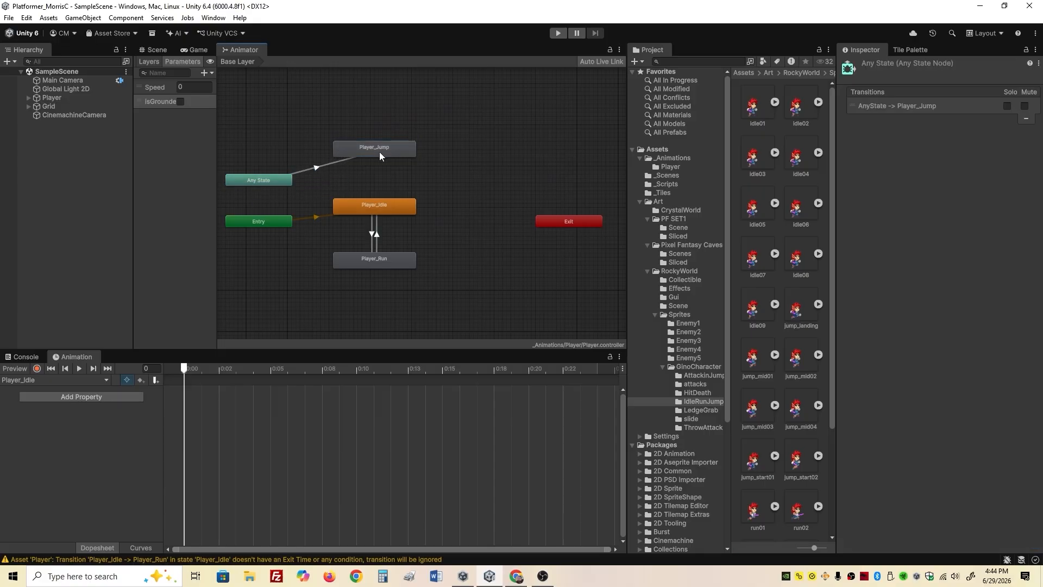
pyautogui.moveTo(396, 152); pyautogui.dragTo(449, 171)
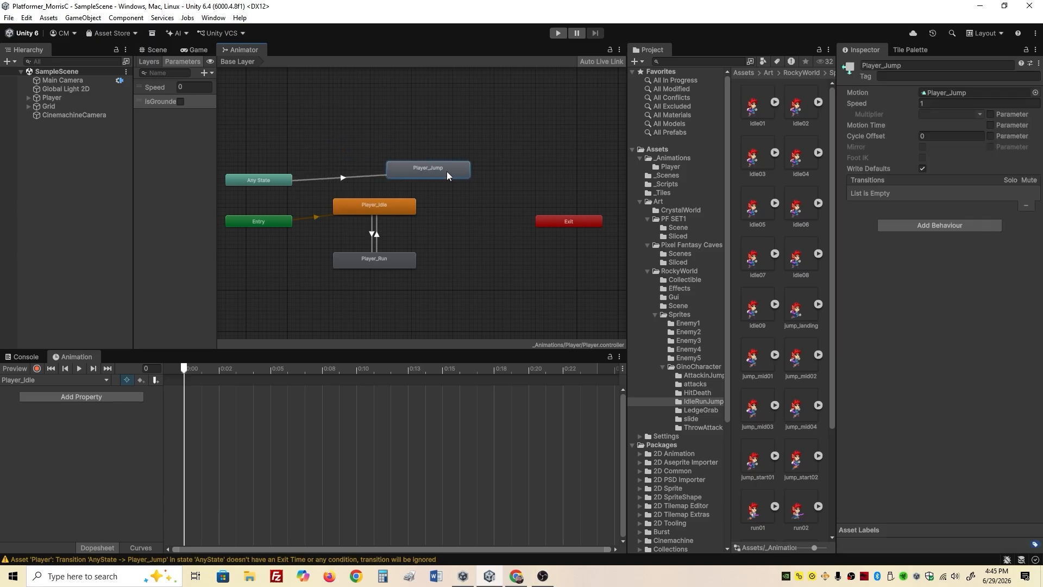
# Set the transition duration to 0 for the Any State to Player_Jump transition.
pyautogui.click(348, 179)
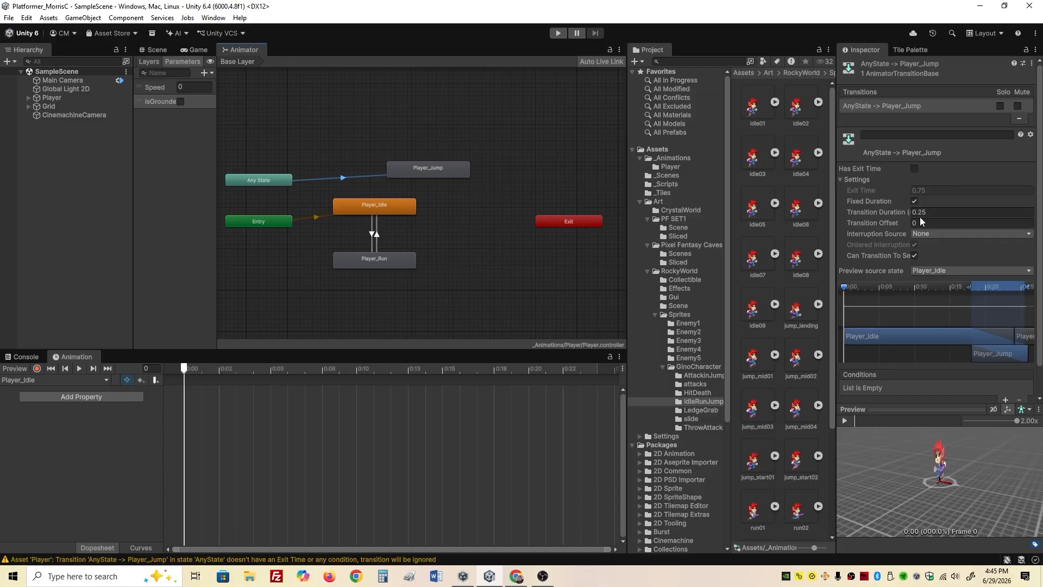
pyautogui.click(898, 212)
pyautogui.write('0')
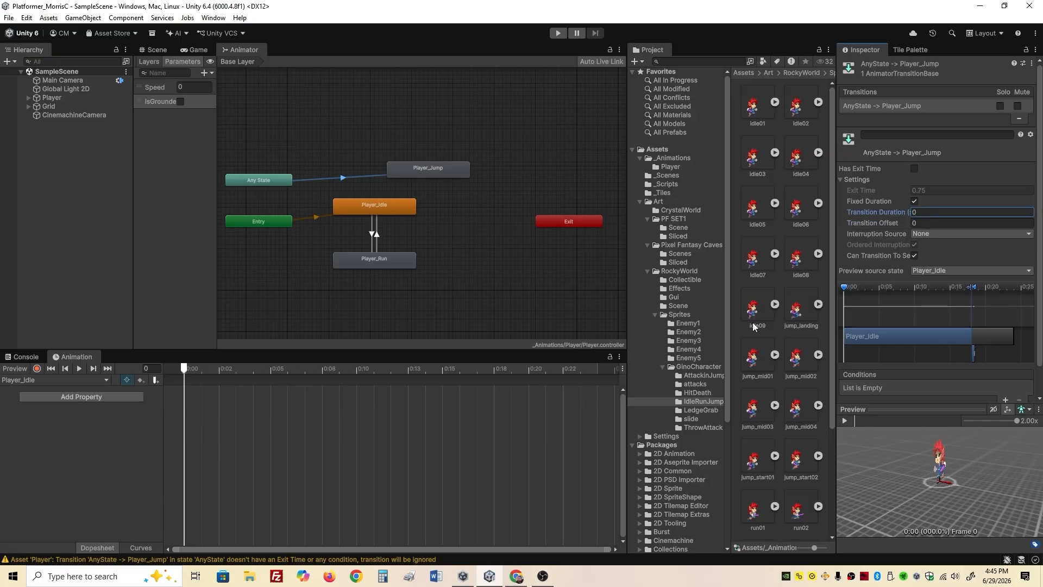
# Add the condition IsGrounded false to the Any State to Player_Jump transition.
pyautogui.click(1008, 400)
pyautogui.click(894, 388)
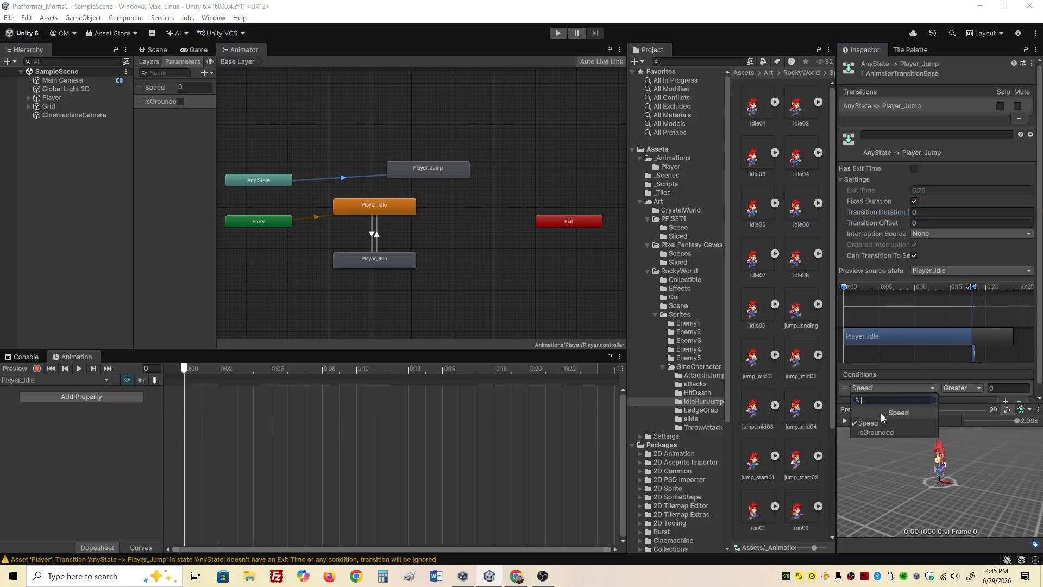
pyautogui.click(876, 432)
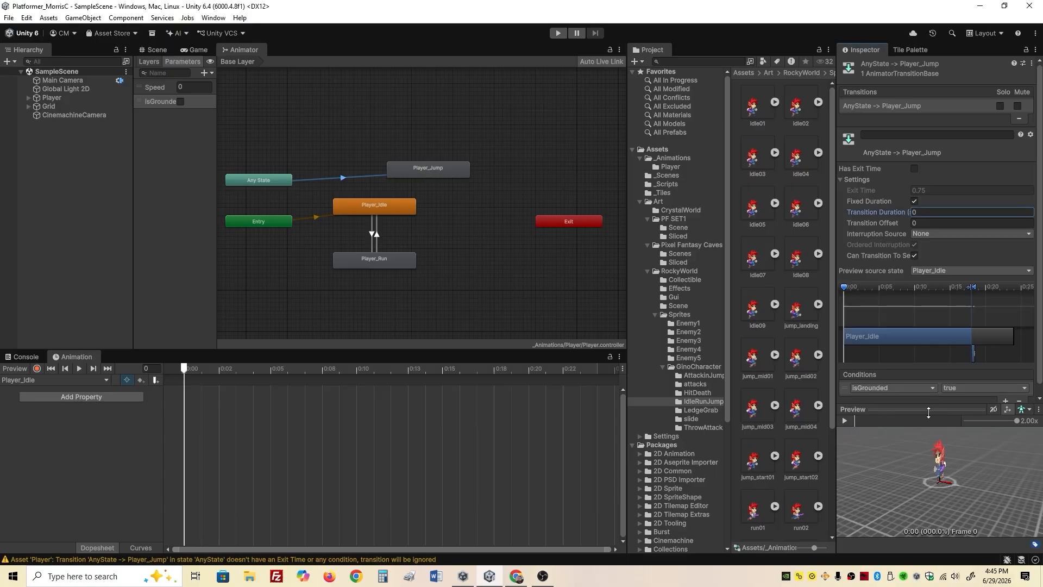
pyautogui.click(964, 386)
pyautogui.click(972, 418)
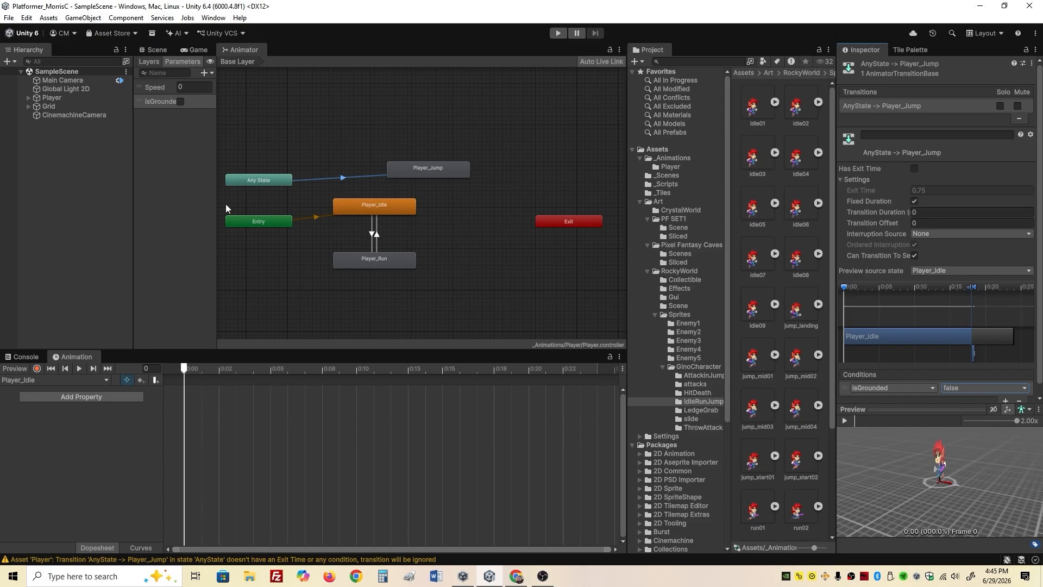
# Move Player_Jump further away from Any State and create a transition from Player_Jump to Player_Idle.
pyautogui.moveTo(427, 173); pyautogui.dragTo(474, 164)
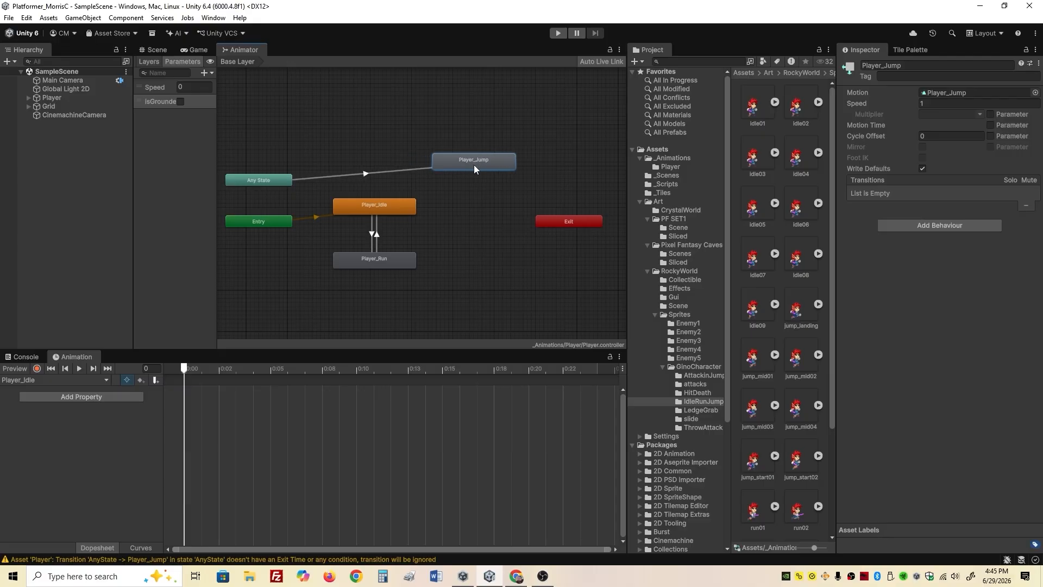
pyautogui.rightClick(469, 170)
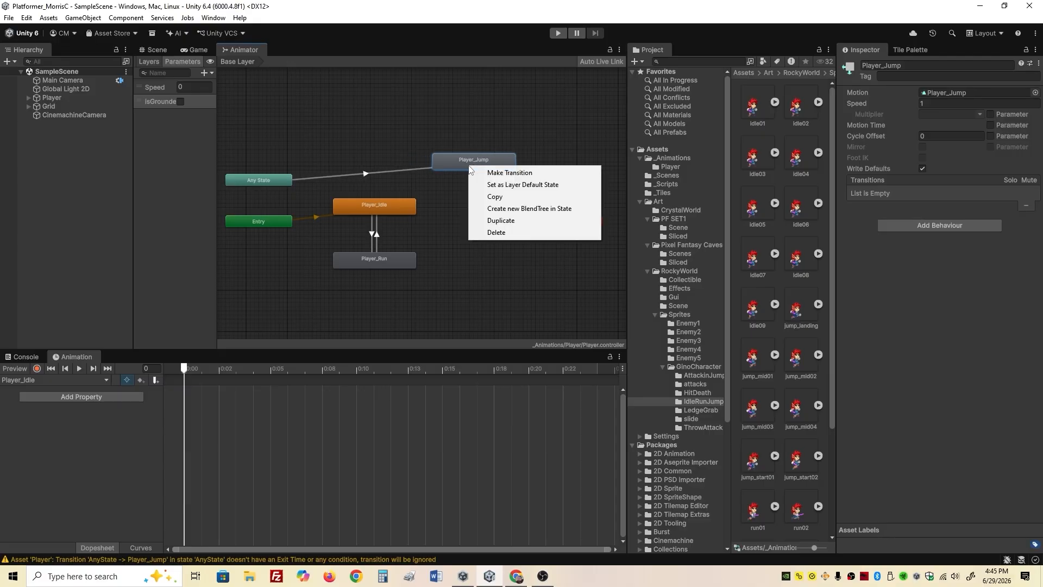
pyautogui.click(478, 173)
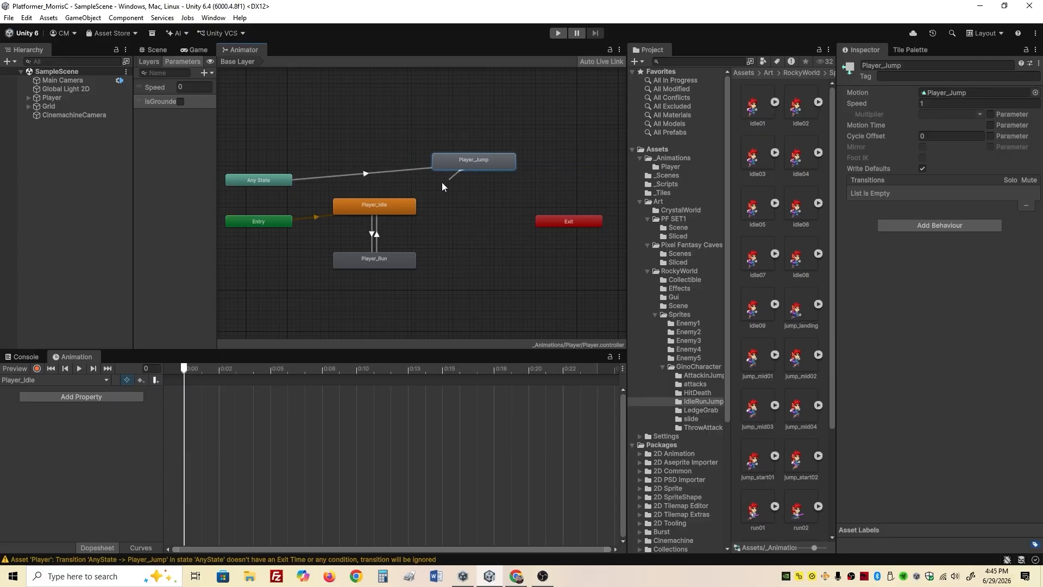
pyautogui.click(398, 210)
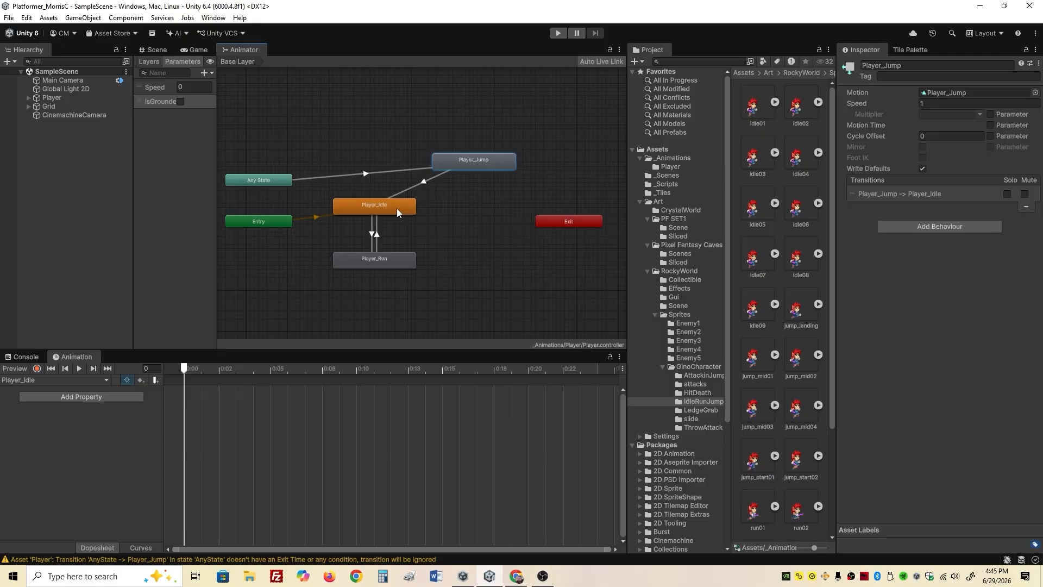
# Turn off Has Exit Time and set the transition duration to 0 for the Player_Jump to Player_Idle transition.
pyautogui.click(423, 183)
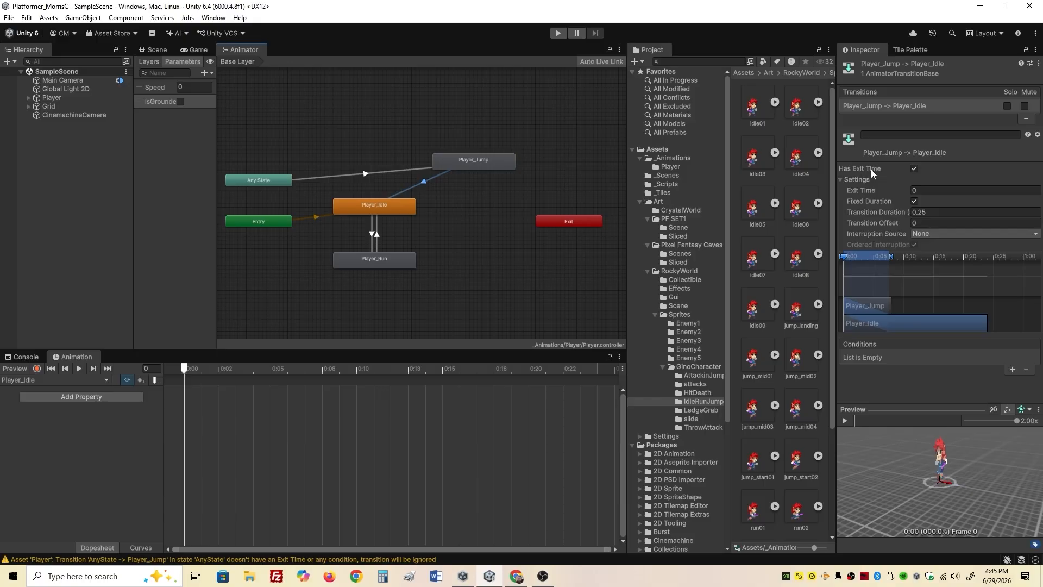
pyautogui.click(915, 169)
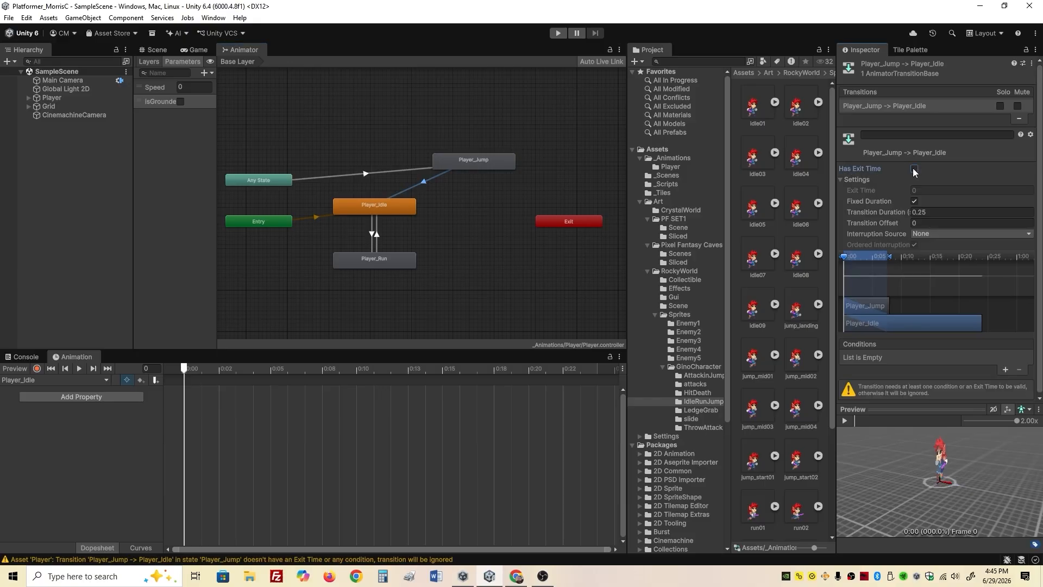
pyautogui.click(940, 212)
pyautogui.write('0')
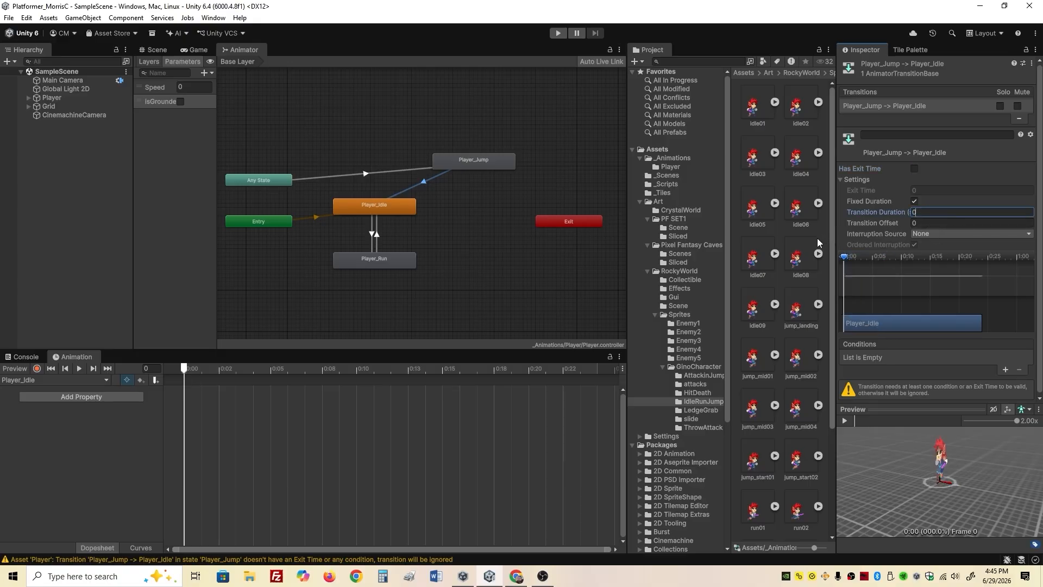
# Add the condition IsGrounded true to the Player_Jump to Player_Idle transition.
pyautogui.click(1007, 370)
pyautogui.click(904, 356)
pyautogui.click(876, 399)
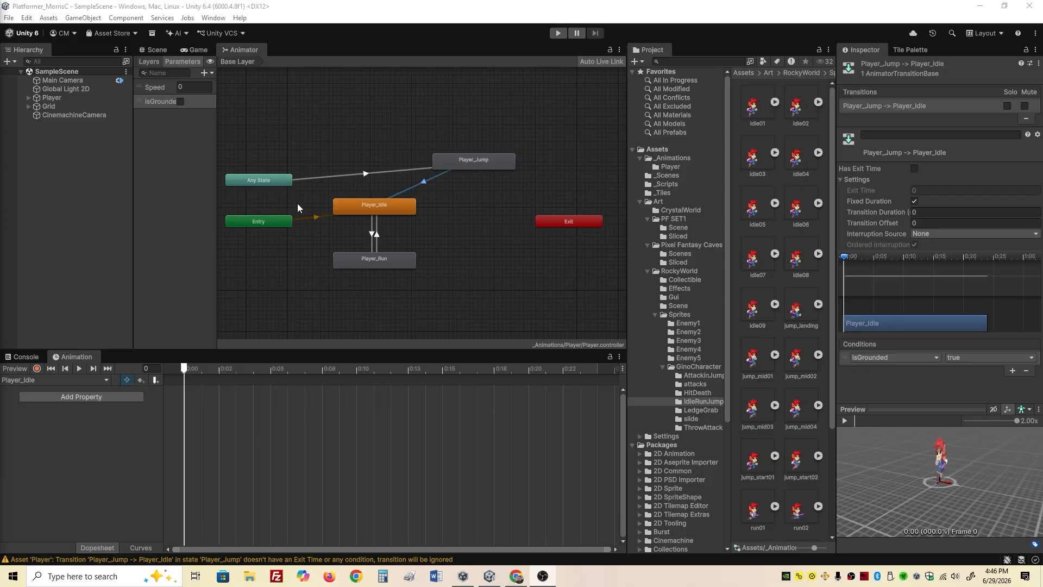
# Open the Player's PlayerController script in Visual Studio and declare "private Animator anim;" below the isGrounded field.
pyautogui.click(87, 97)
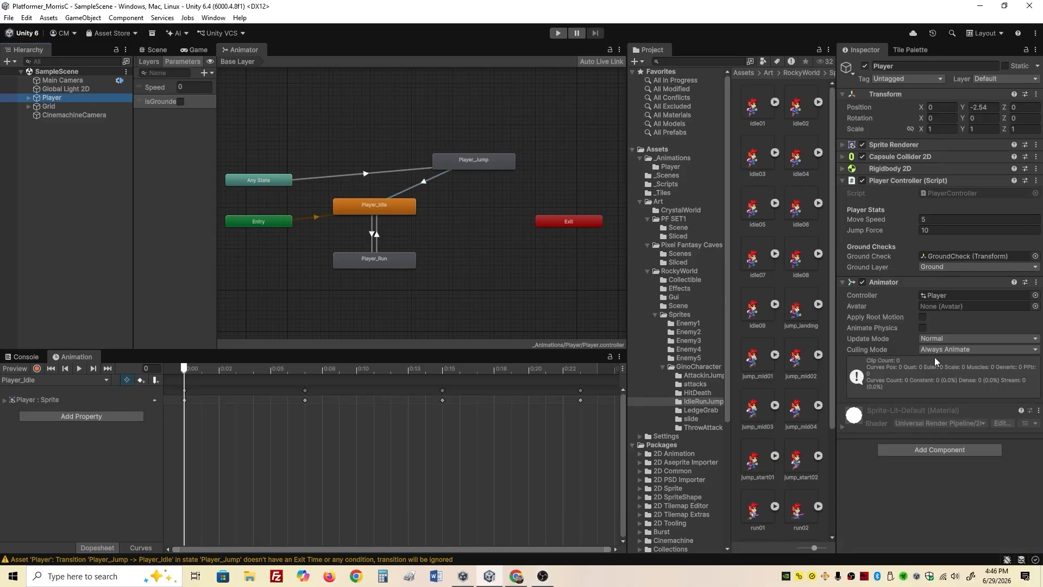
pyautogui.click(954, 194)
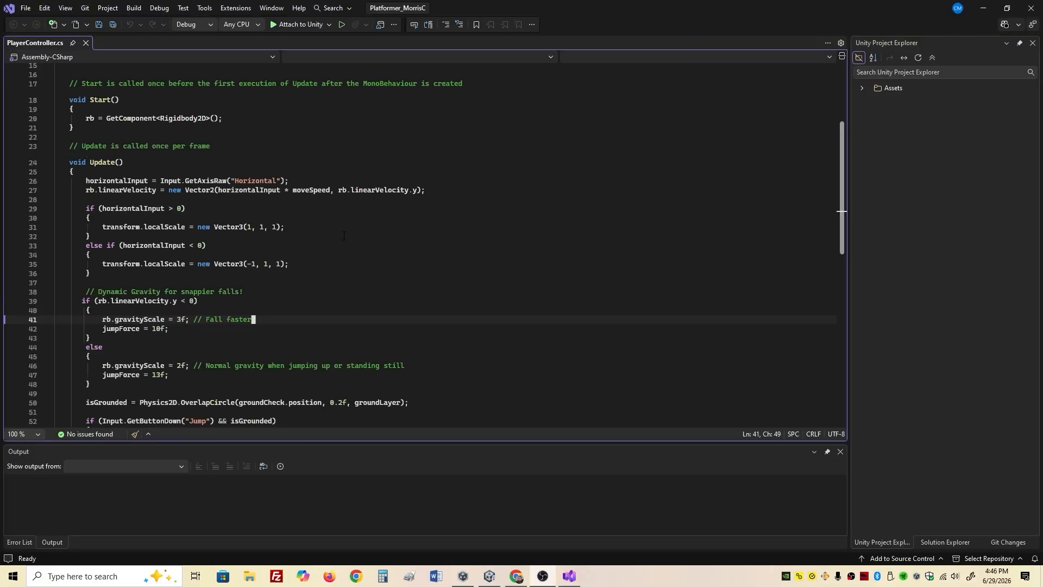
pyautogui.click(92, 218)
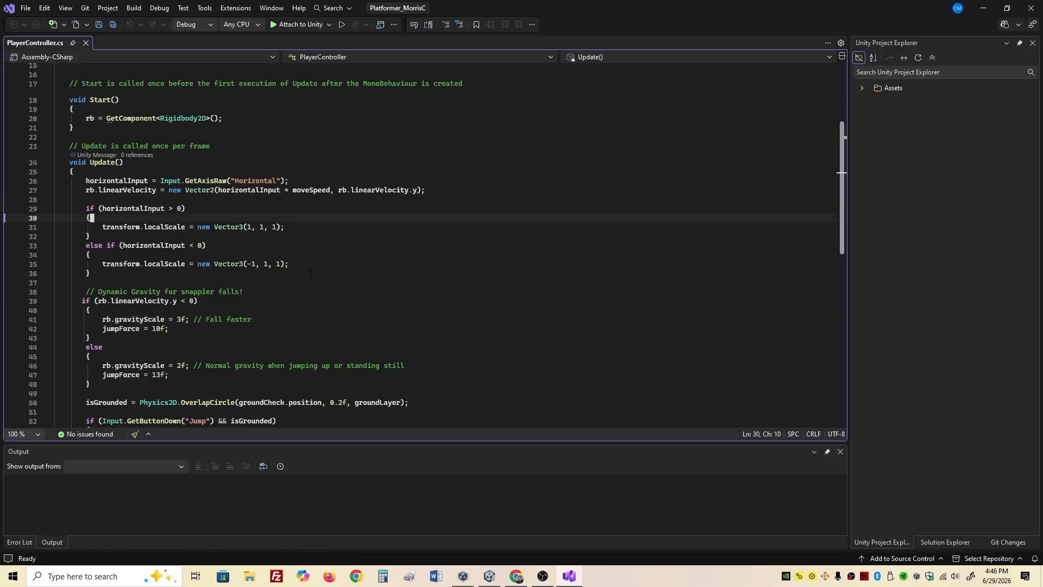
pyautogui.scroll(5, 424, 244)
pyautogui.click(239, 213)
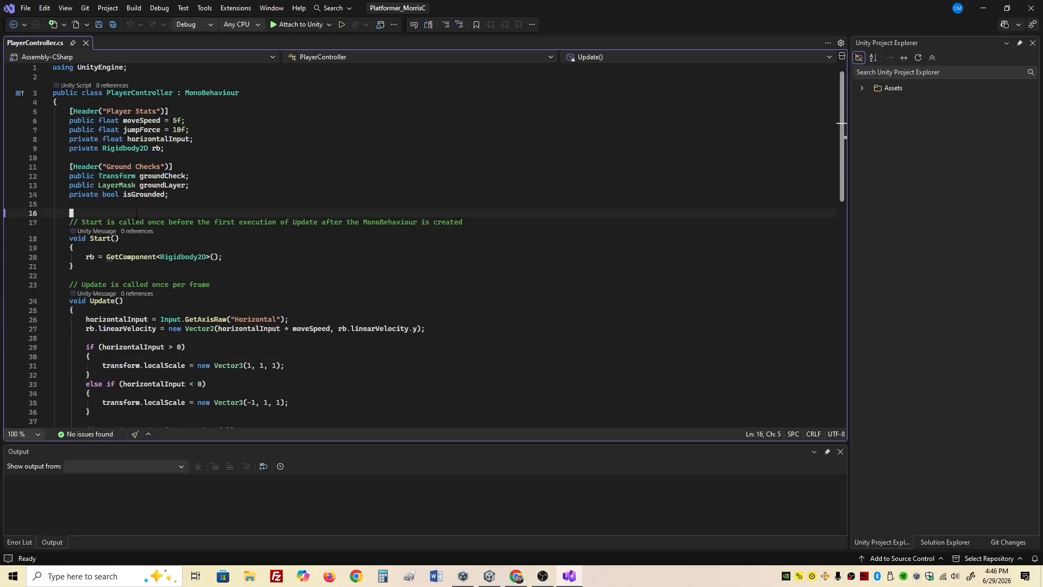
pyautogui.write('private Animator anim;')
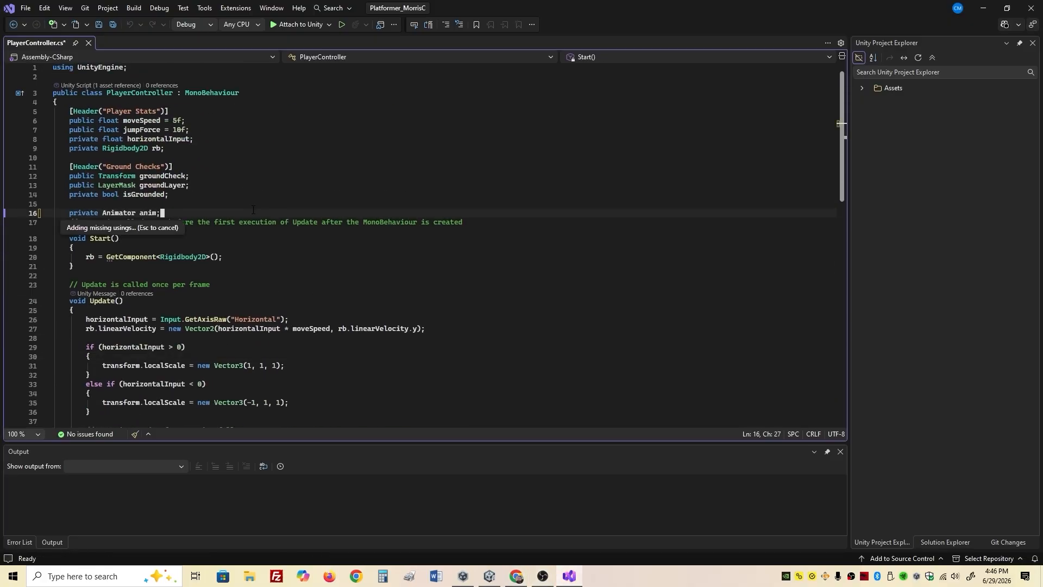
pyautogui.press('Return')
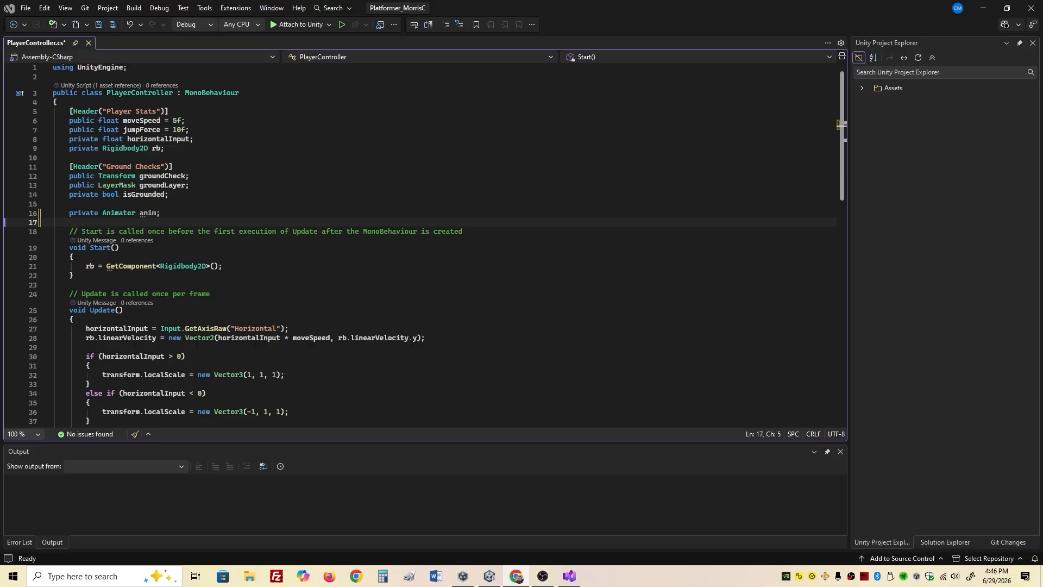
# Add "anim = GetComponent<Animator>();" below the Rigidbody2D assignment in the Start method.
pyautogui.click(265, 338)
pyautogui.scroll(-2, 241, 303)
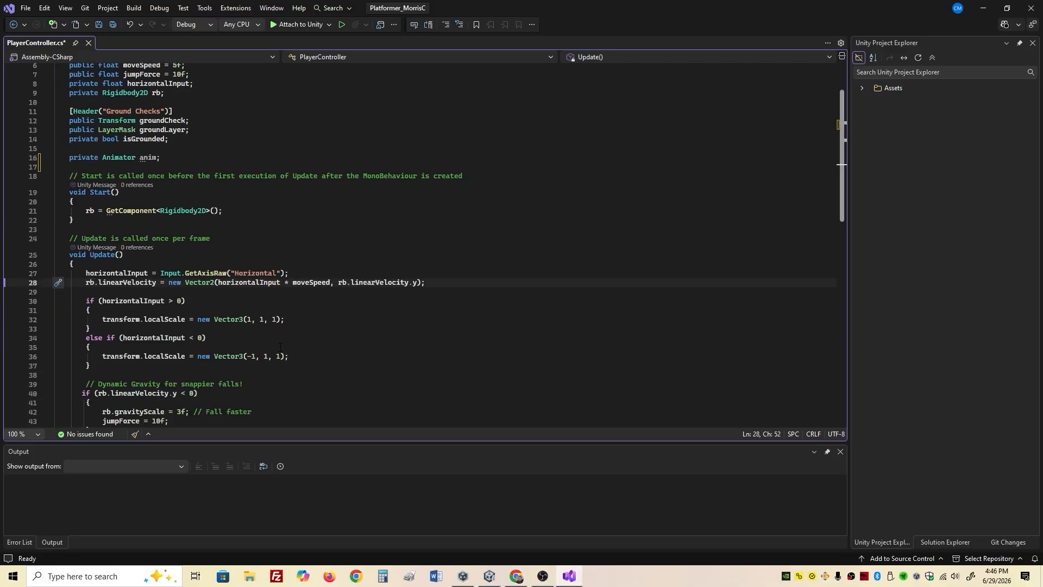
pyautogui.scroll(2, 242, 304)
pyautogui.click(255, 267)
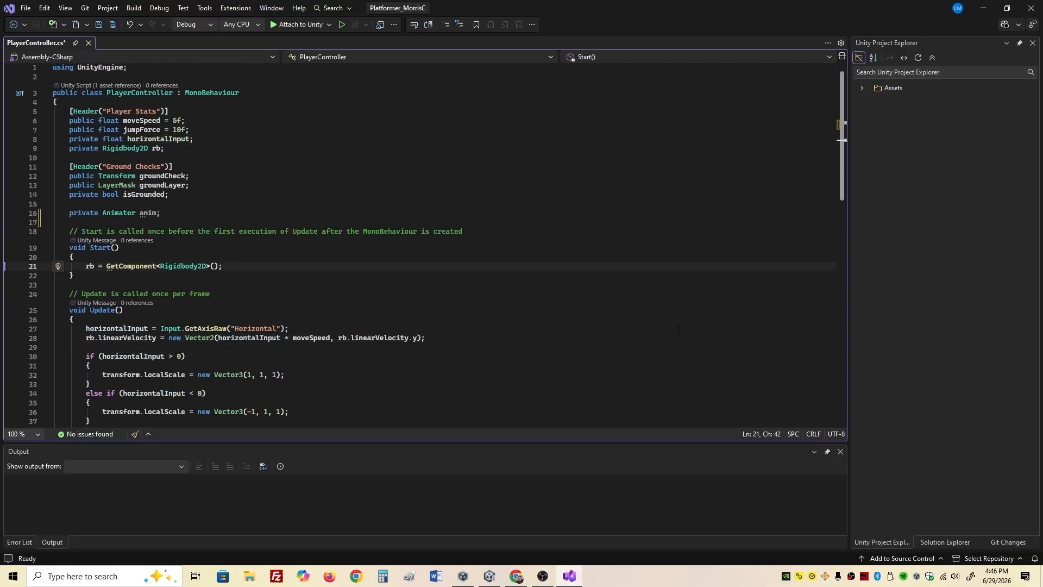
pyautogui.press('Return')
pyautogui.press('Tab')
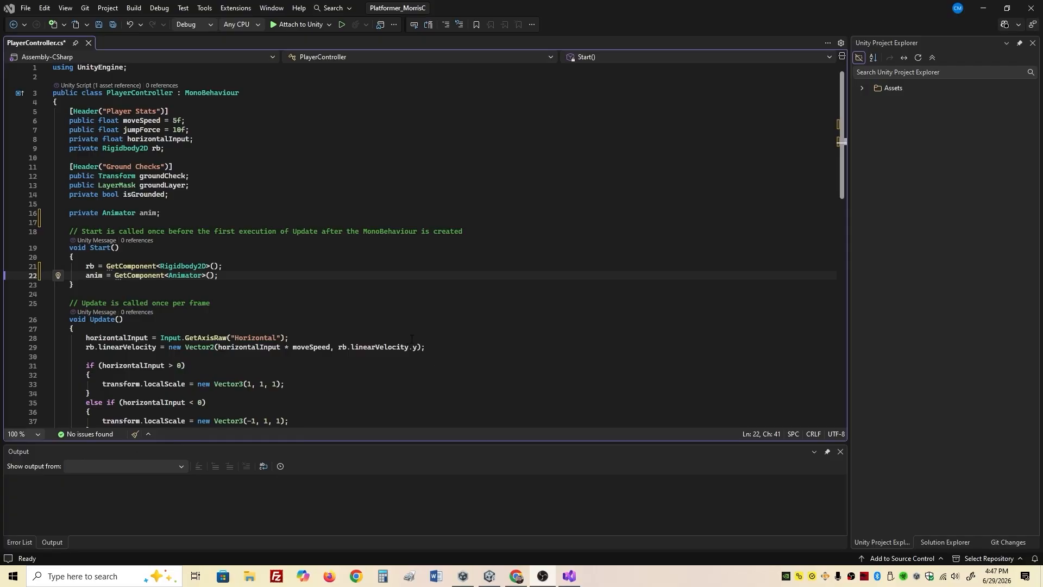
pyautogui.press('Down')
# Below the jump if-block in Update, add "anim.SetFloat("Speed", Mathf.Abs(horizontalInput));" and "anim.SetBool("isGrounded", isGrounded);" on separate lines.
pyautogui.scroll(-4, 460, 296)
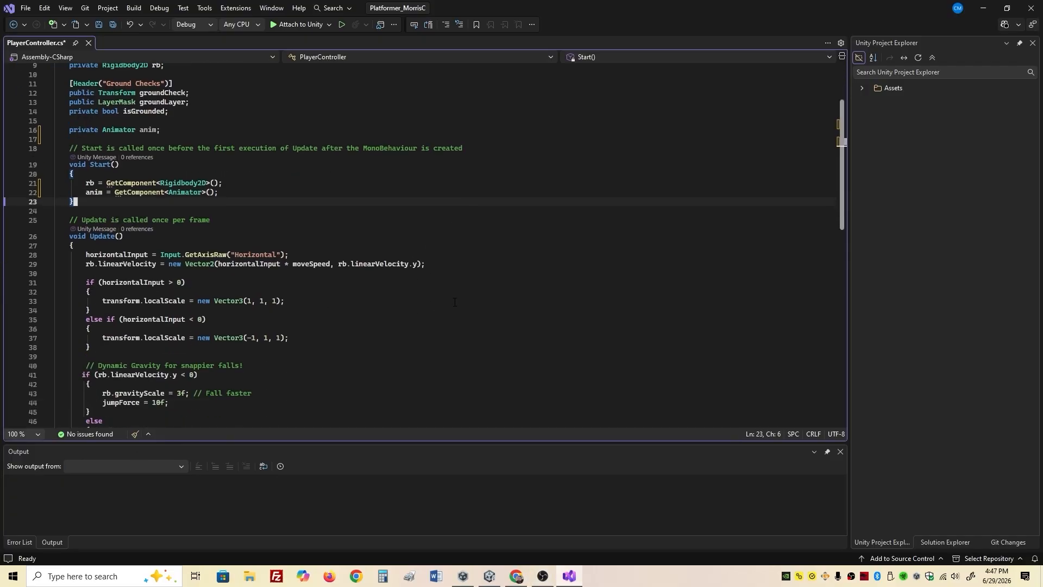
pyautogui.scroll(-2, 455, 305)
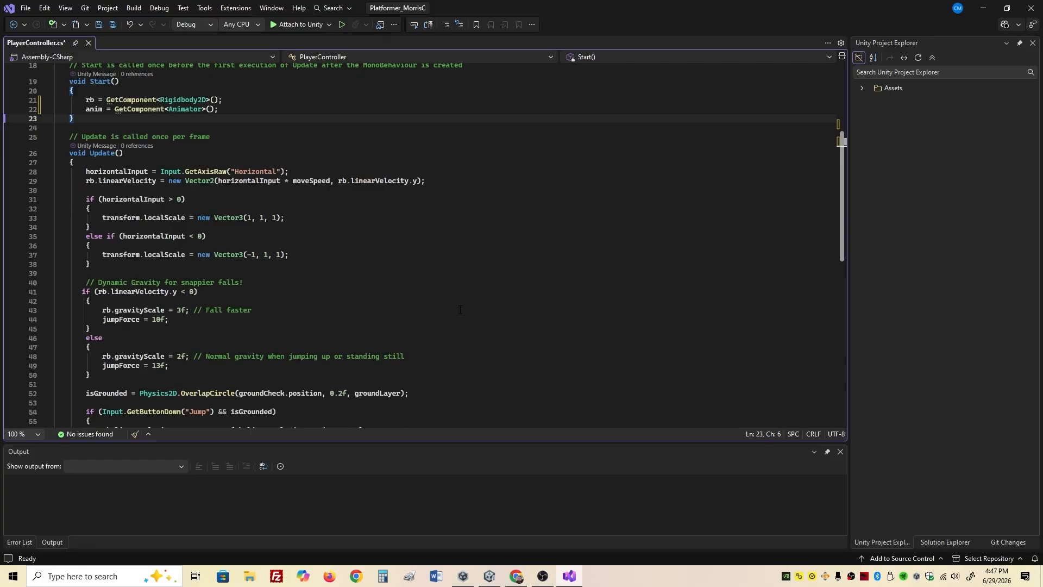
pyautogui.scroll(-4, 459, 311)
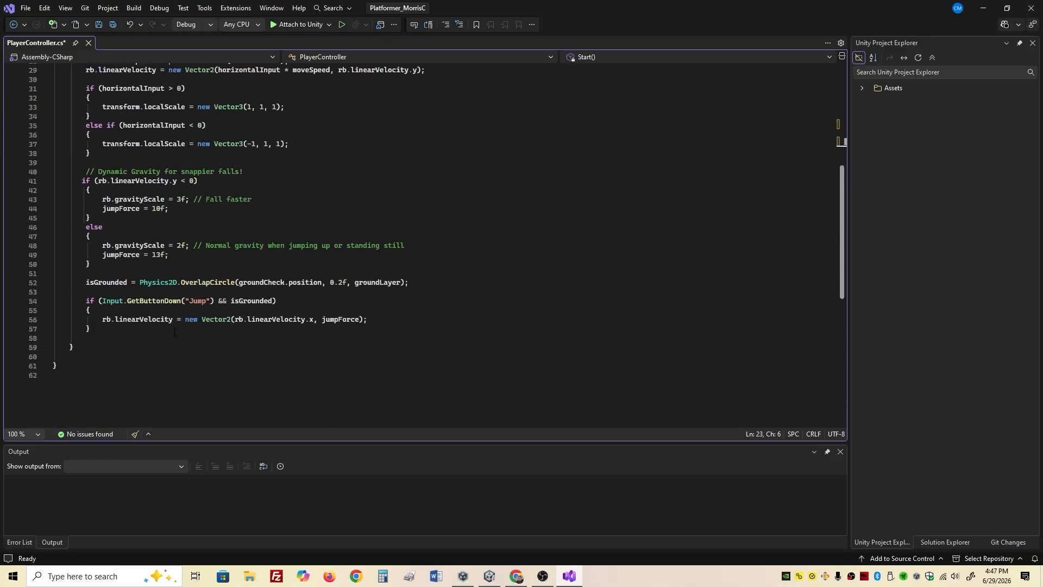
pyautogui.scroll(5, 175, 332)
pyautogui.scroll(-6, 94, 338)
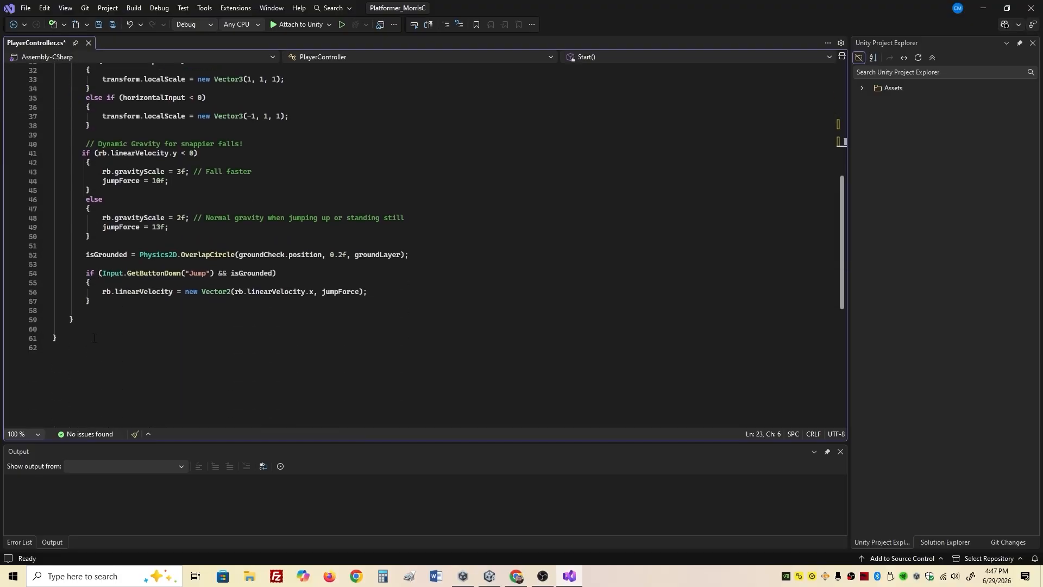
pyautogui.click(104, 301)
pyautogui.press('Return')
pyautogui.write('anim.SetFloat("Speed", Mathf.Abs(horizontalInput)); anim.SetBool("isGrounded", isGrounded);')
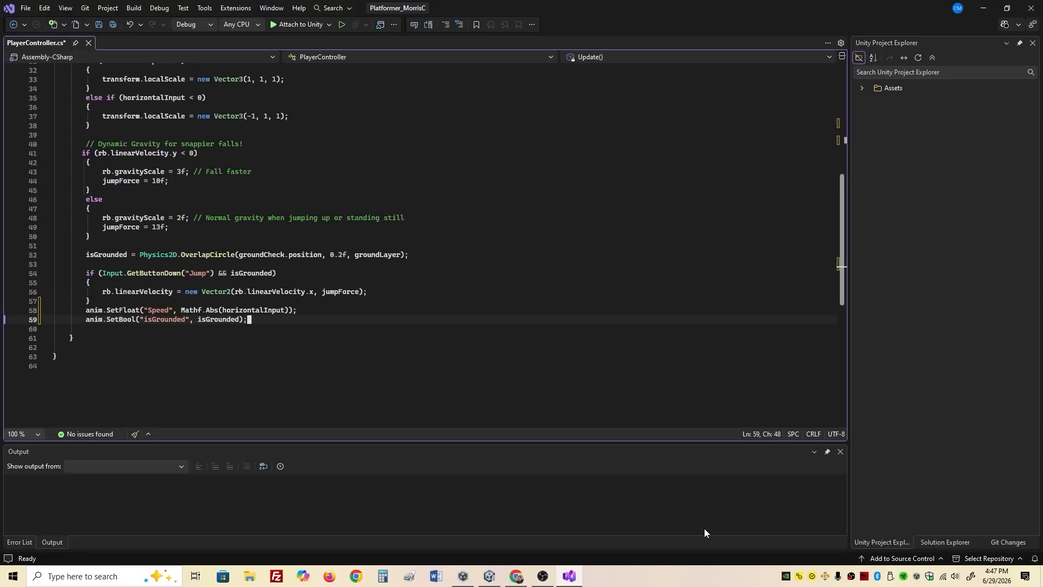
# Insert a blank line between the jump if-block and the anim.SetFloat line.
pyautogui.press('Up')
pyautogui.press('Up')
pyautogui.press('Return')
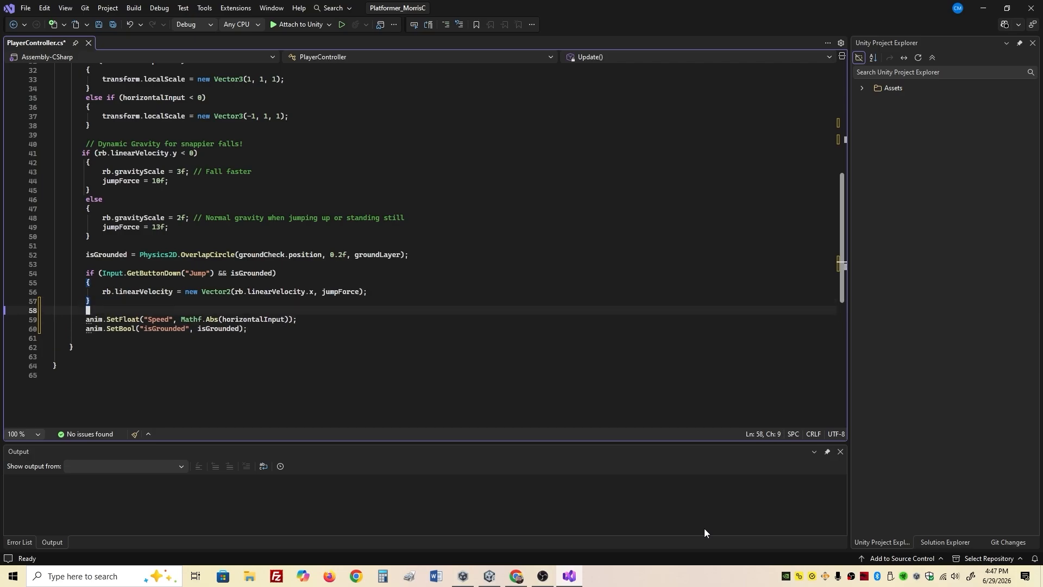
# Examine the two Animator calls in Update, including the Speed parameter name and the Mathf.Abs call.
pyautogui.press('Down')
pyautogui.press('Right')
pyautogui.press('Right')
pyautogui.press('Right')
pyautogui.press('Right')
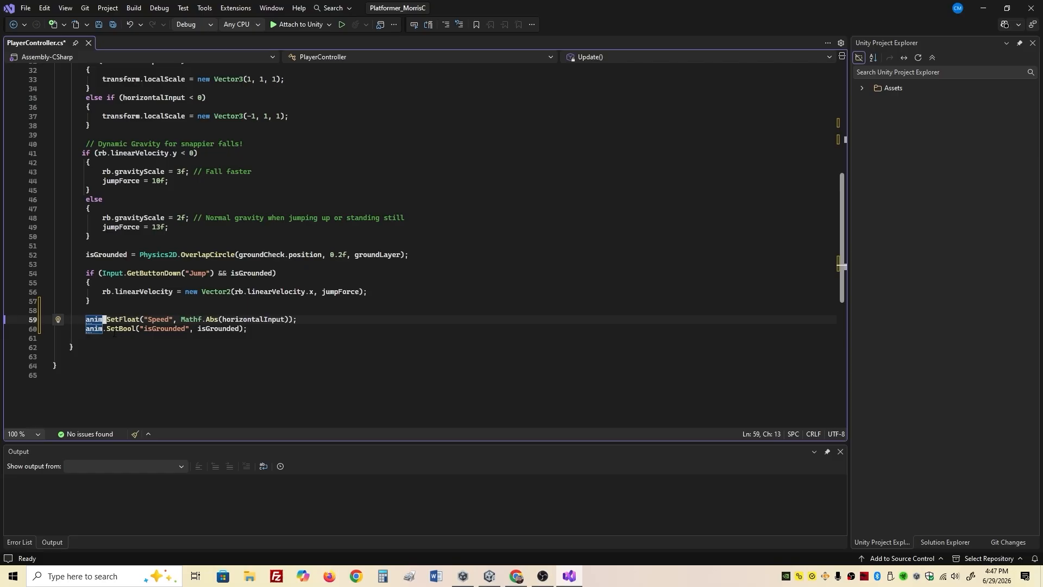
pyautogui.moveTo(154, 337)
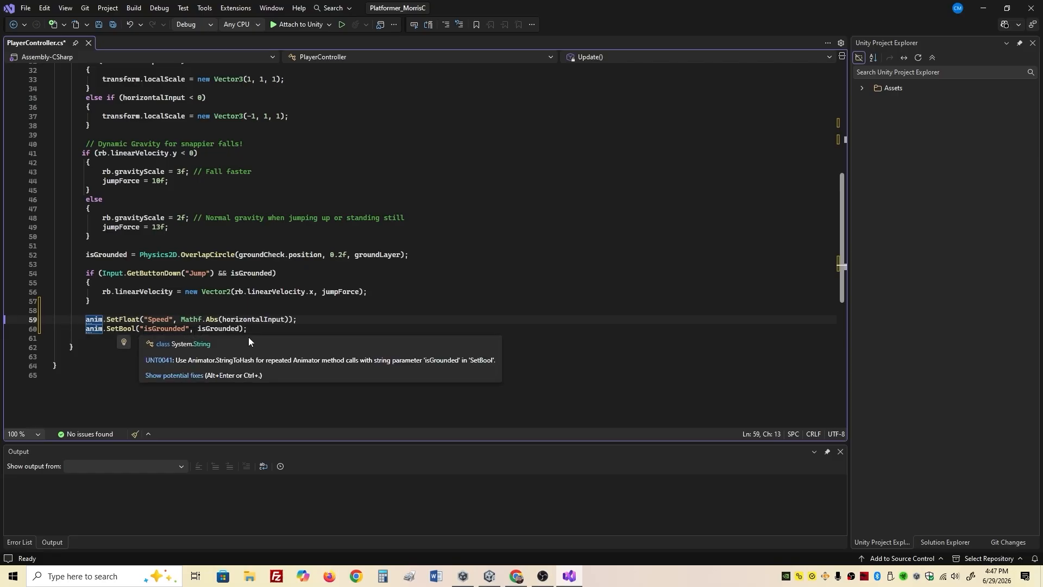
pyautogui.click(153, 319)
pyautogui.click(157, 319)
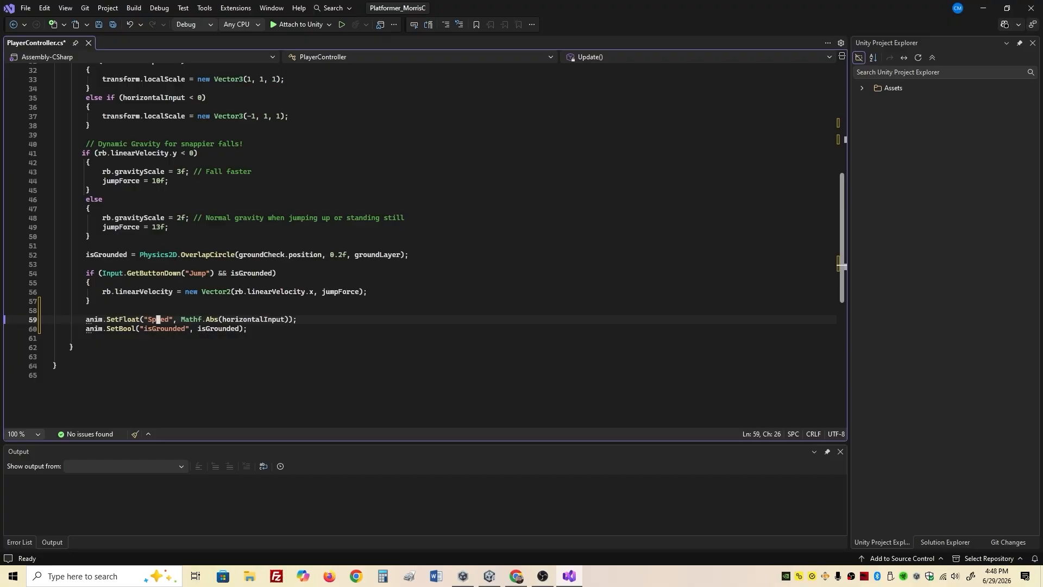
pyautogui.hotkey('alt', 'Tab')
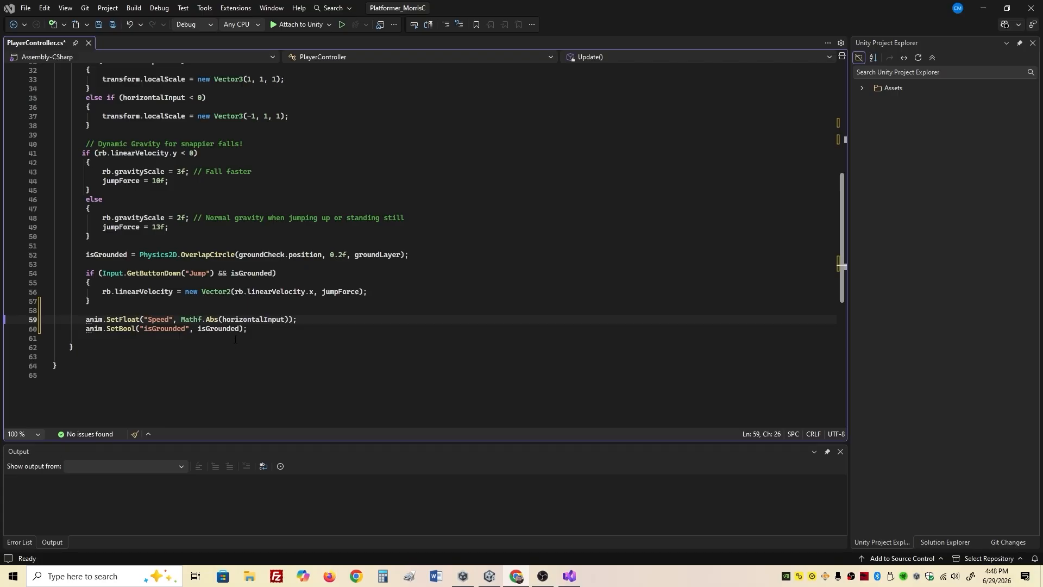
pyautogui.moveTo(233, 329)
pyautogui.doubleClick(213, 320)
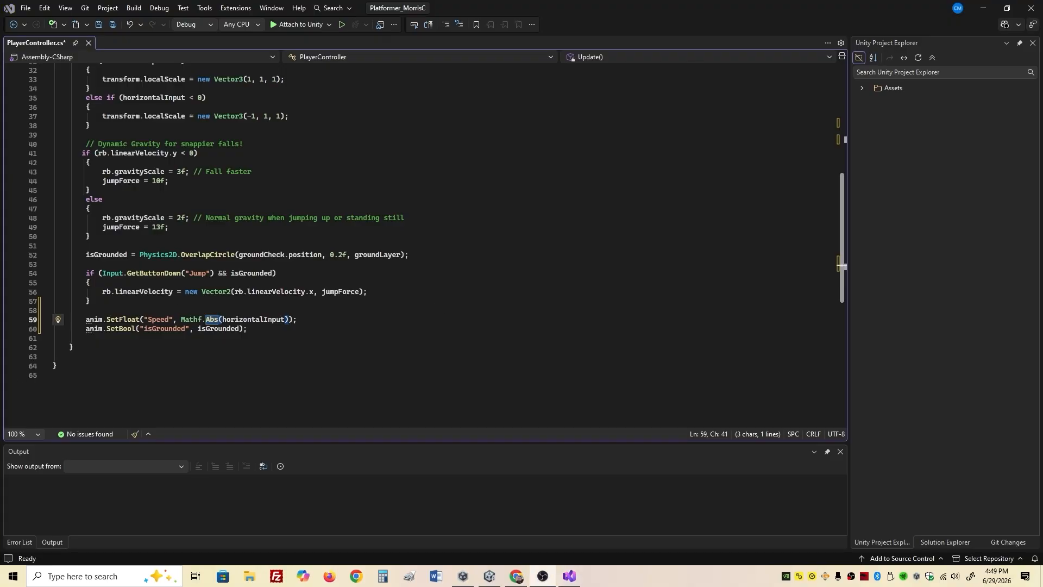
# Save the PlayerController script and switch back to the Unity editor.
pyautogui.click(433, 310)
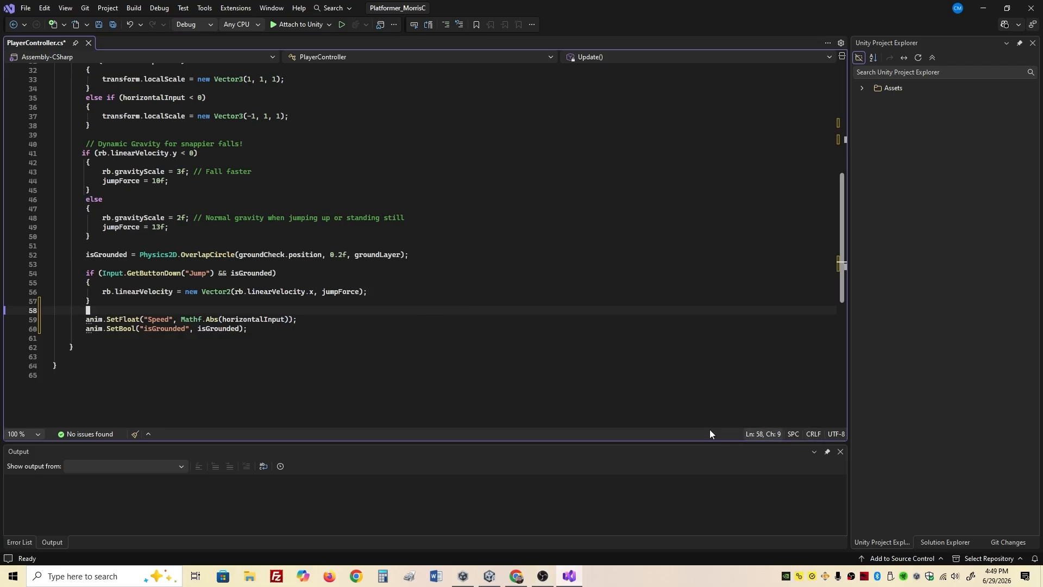
pyautogui.hotkey('ctrl', 's')
pyautogui.click(983, 7)
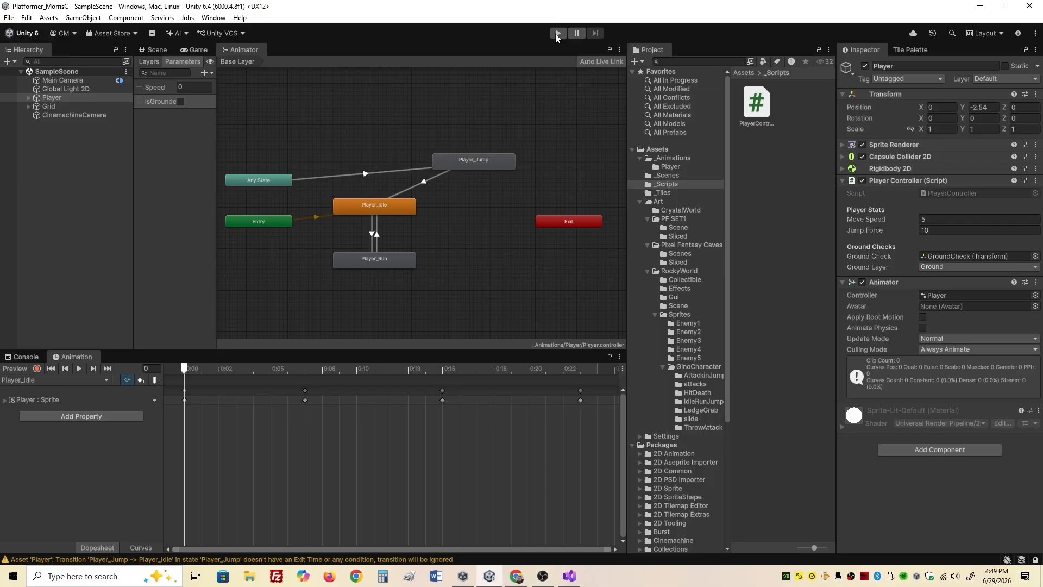
# Playtest the scene by running the Player in both directions and jumping to check the animations, and stop play mode.
pyautogui.click(556, 34)
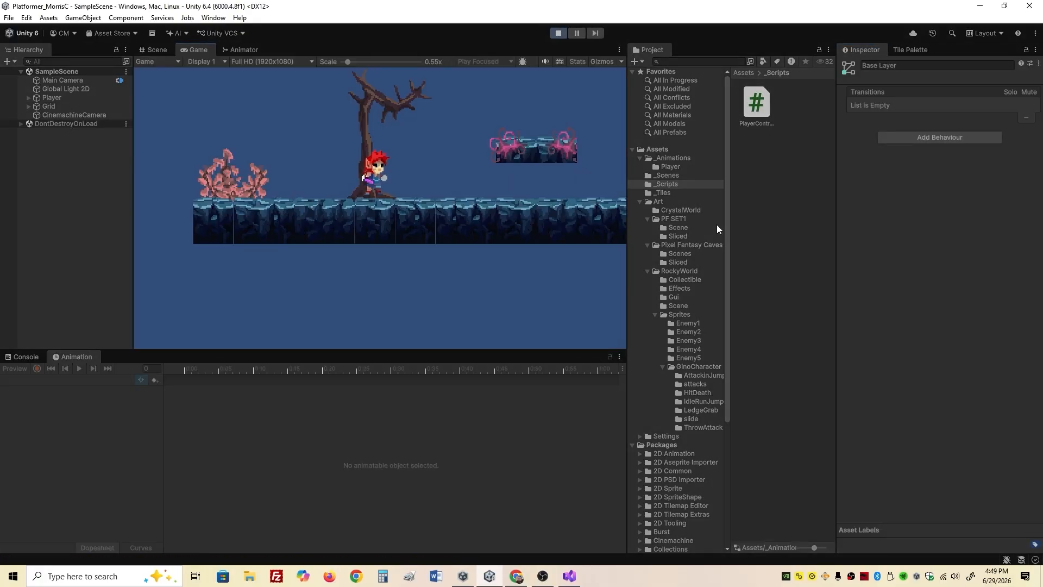
pyautogui.press('a')
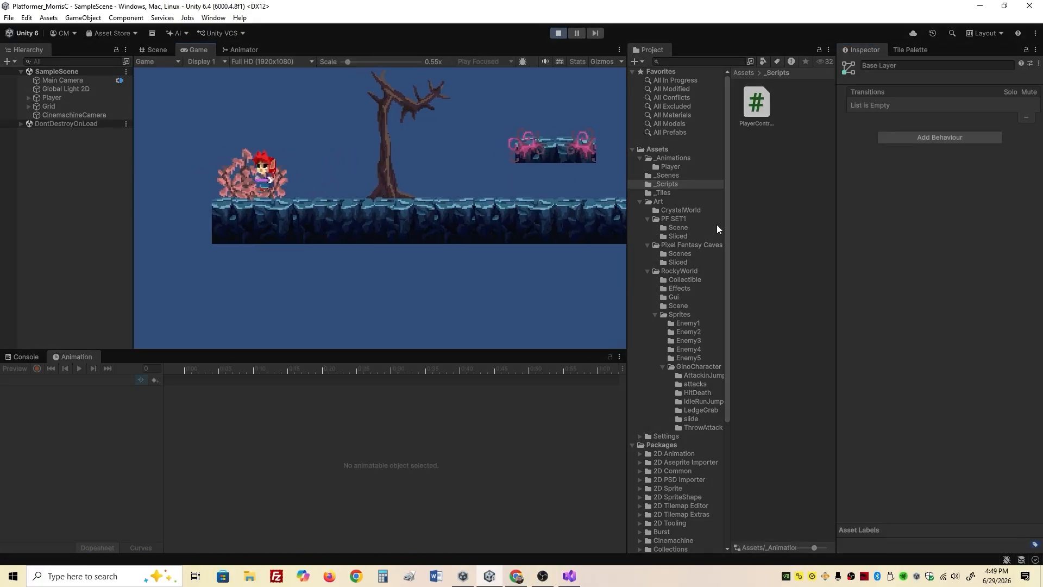
pyautogui.press('d')
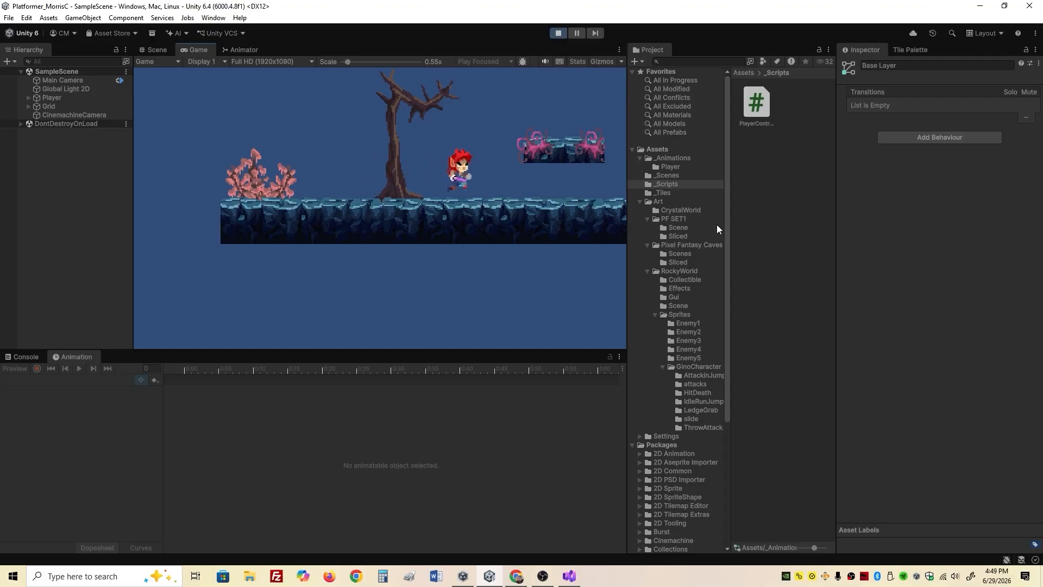
pyautogui.press('space')
pyautogui.press('d')
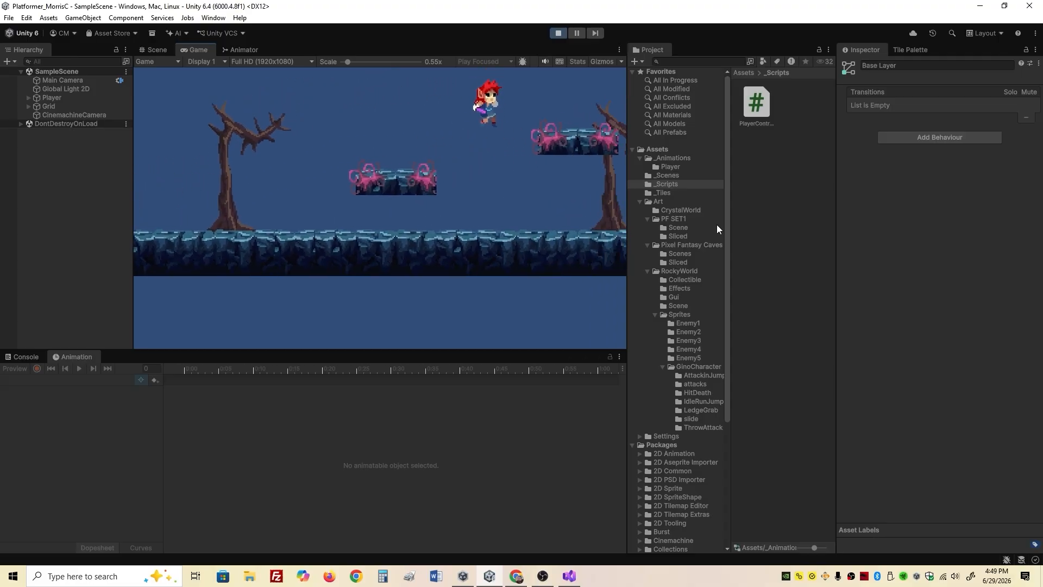
pyautogui.press('d')
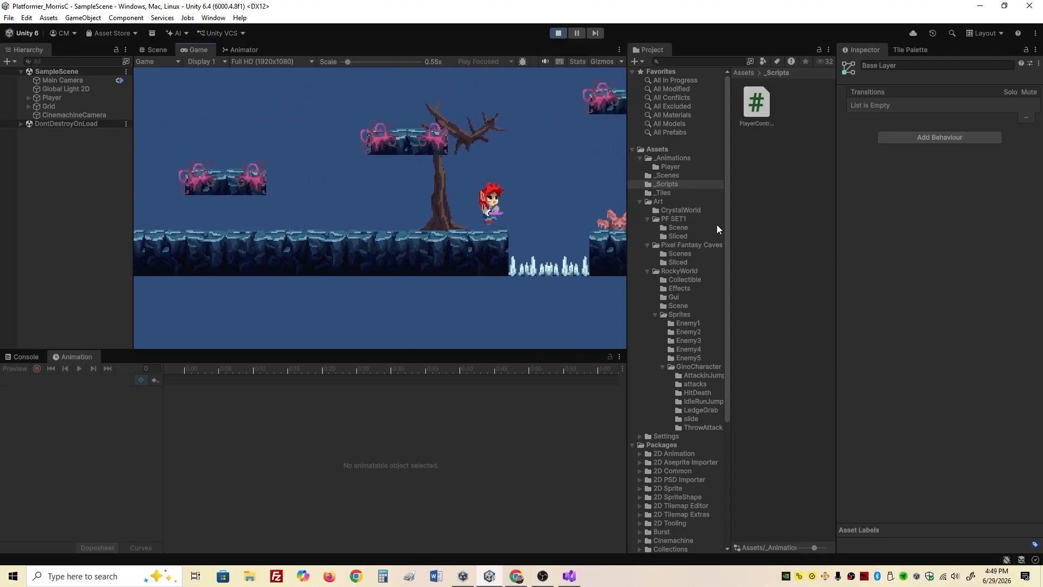
pyautogui.press('space')
pyautogui.press('d')
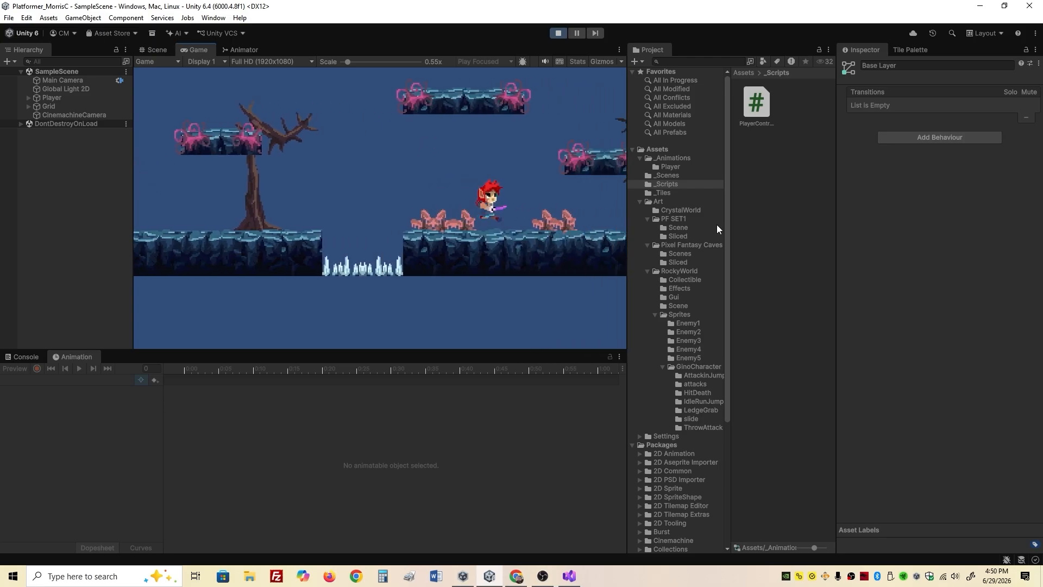
pyautogui.press('d')
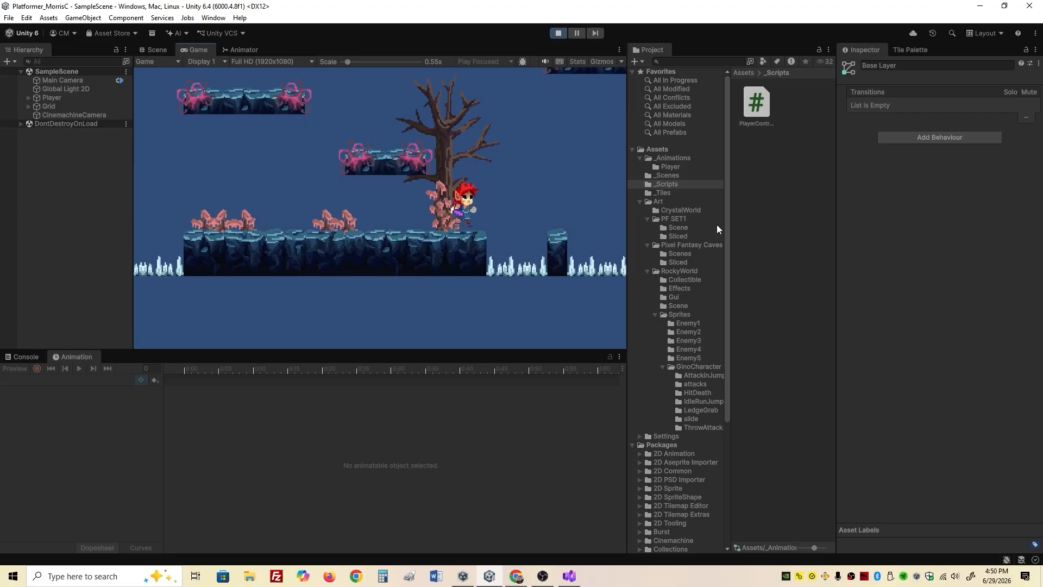
pyautogui.press('d')
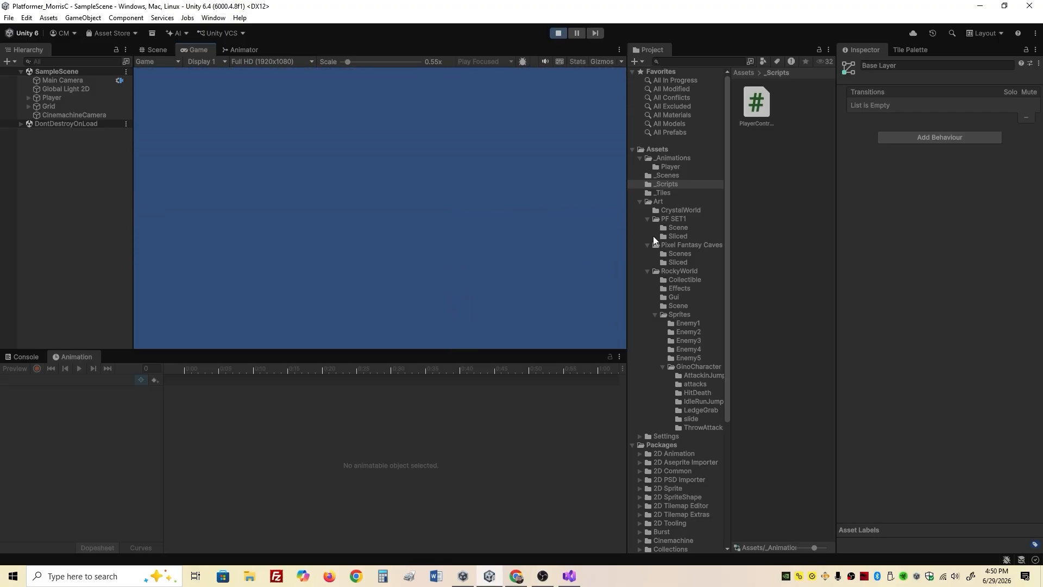
pyautogui.click(557, 35)
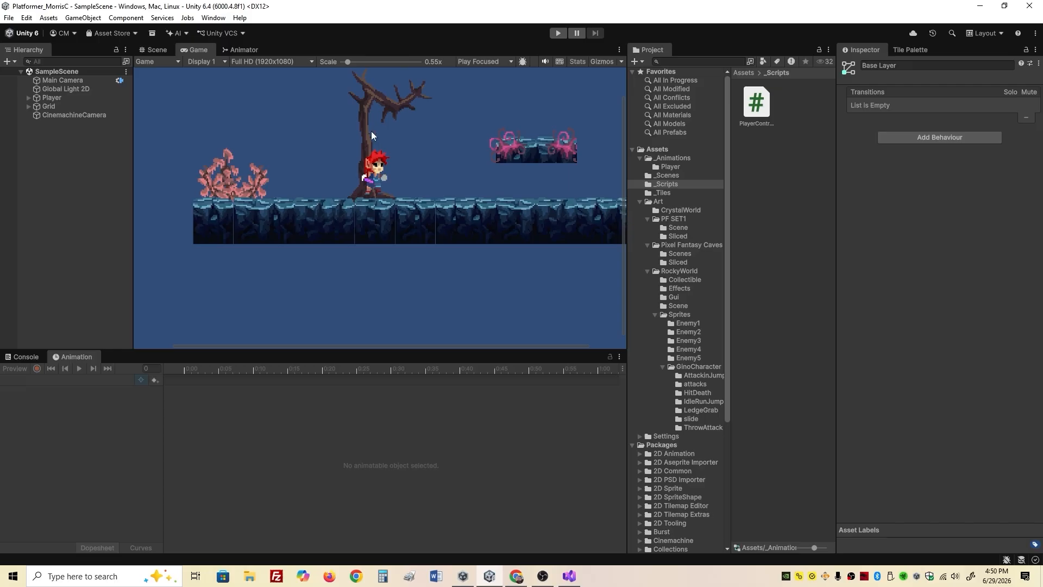
pyautogui.hotkey('alt', 'Tab')
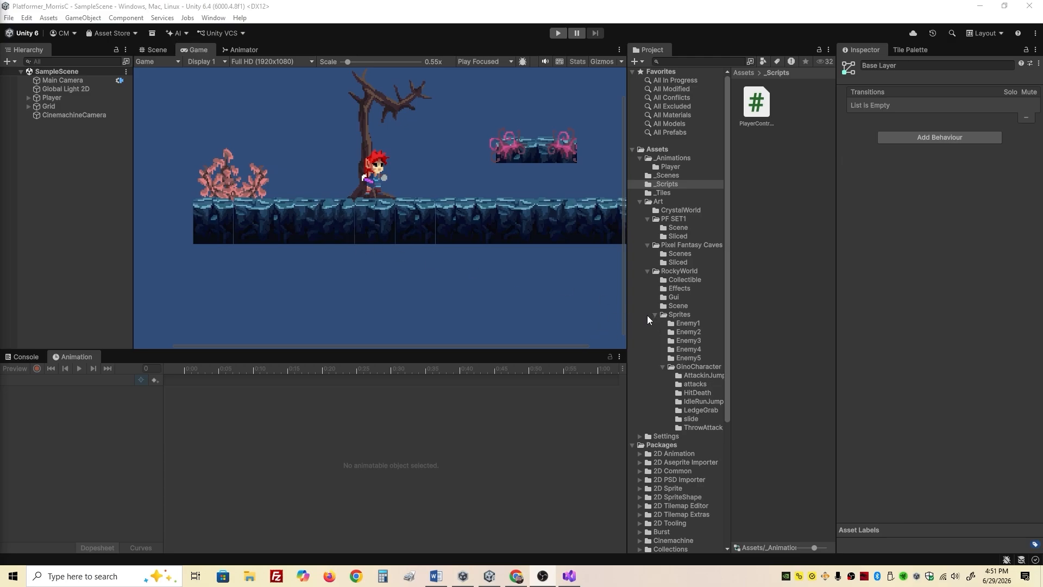
pyautogui.click(686, 278)
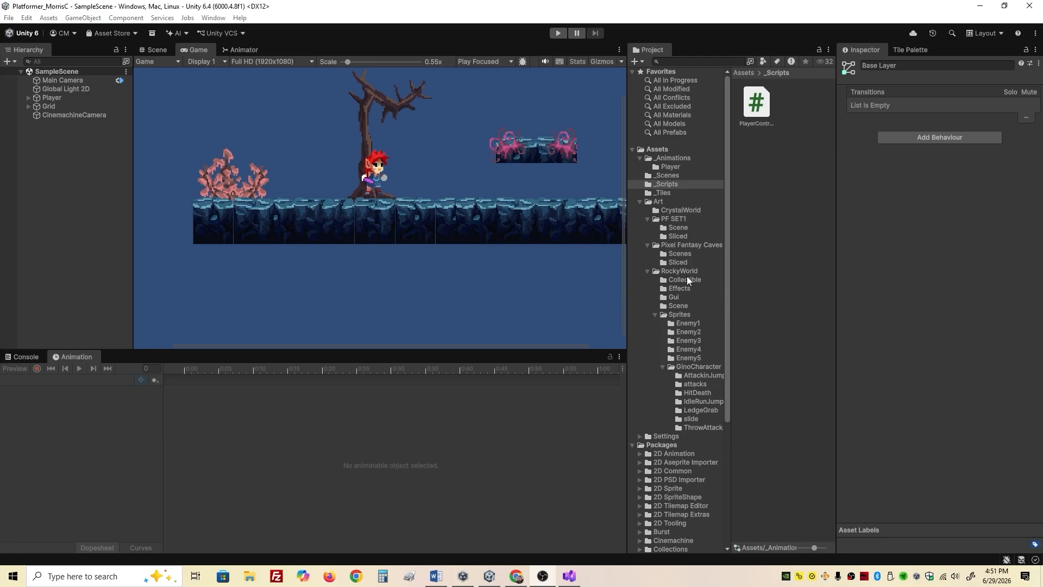